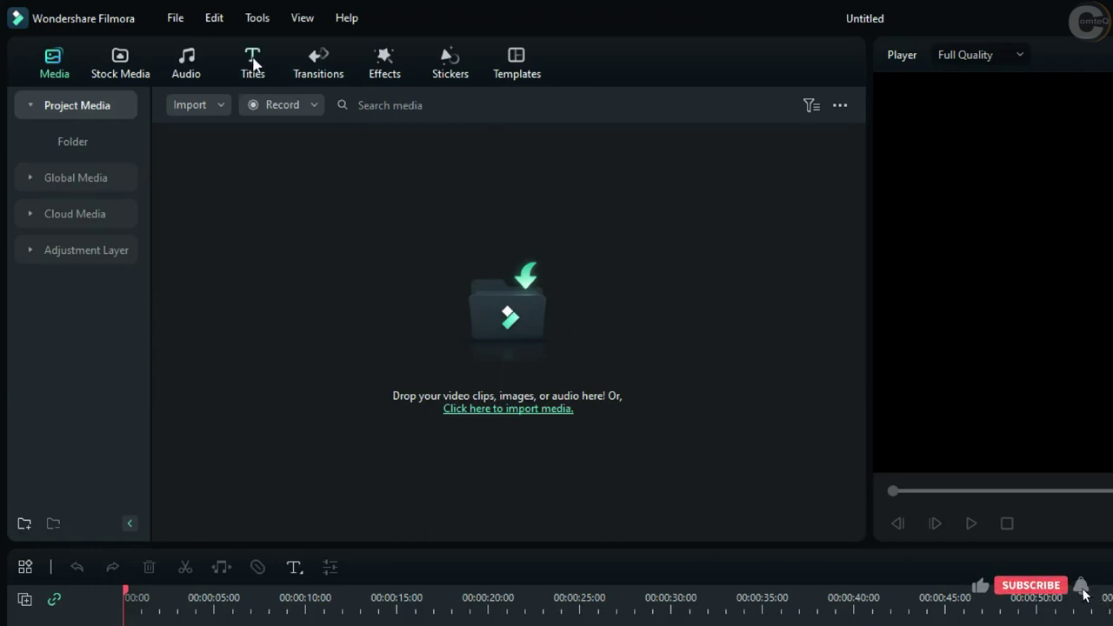
Add the Default Title at the start of video track 2 and fit the timeline to its length.
left_click(250, 61)
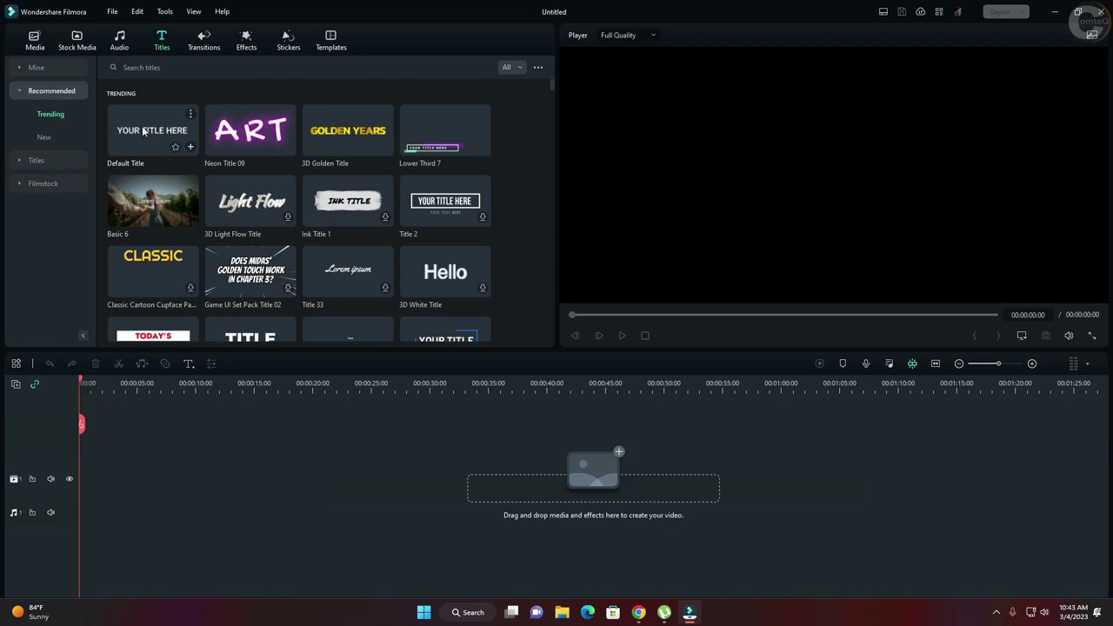
left_click_drag(143, 131, 80, 439)
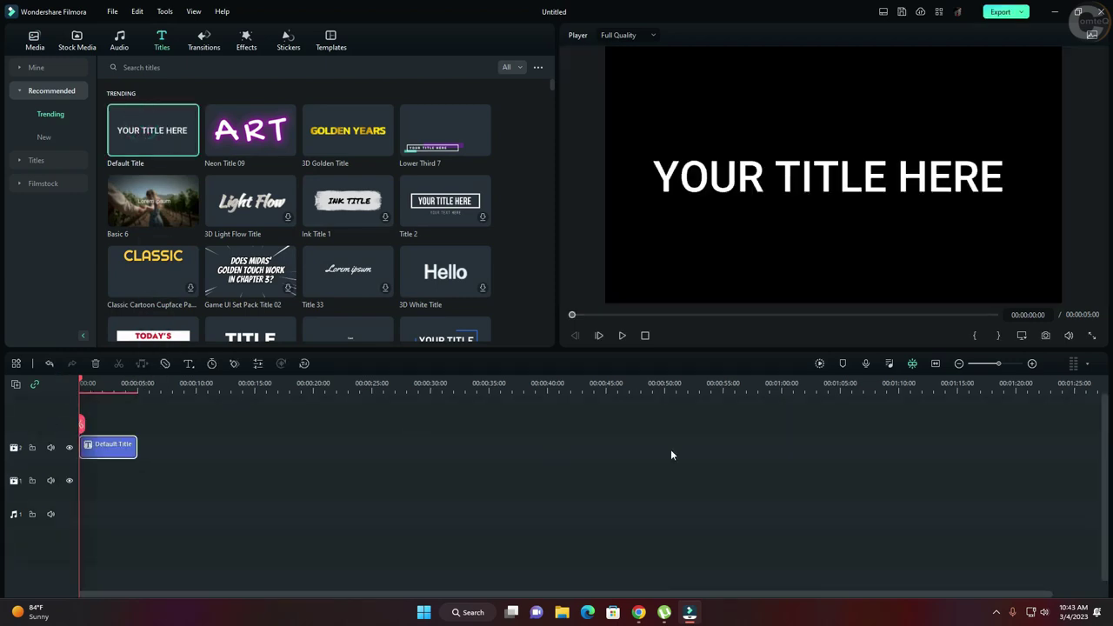
left_click(936, 365)
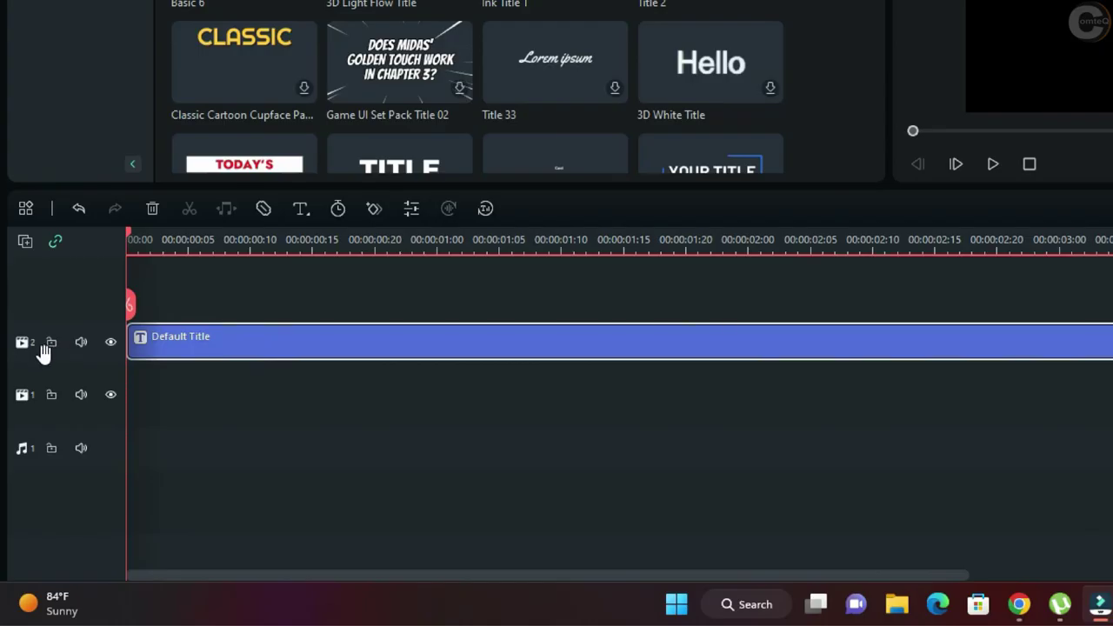
Set the timeline track height to Normal.
right_click(51, 349)
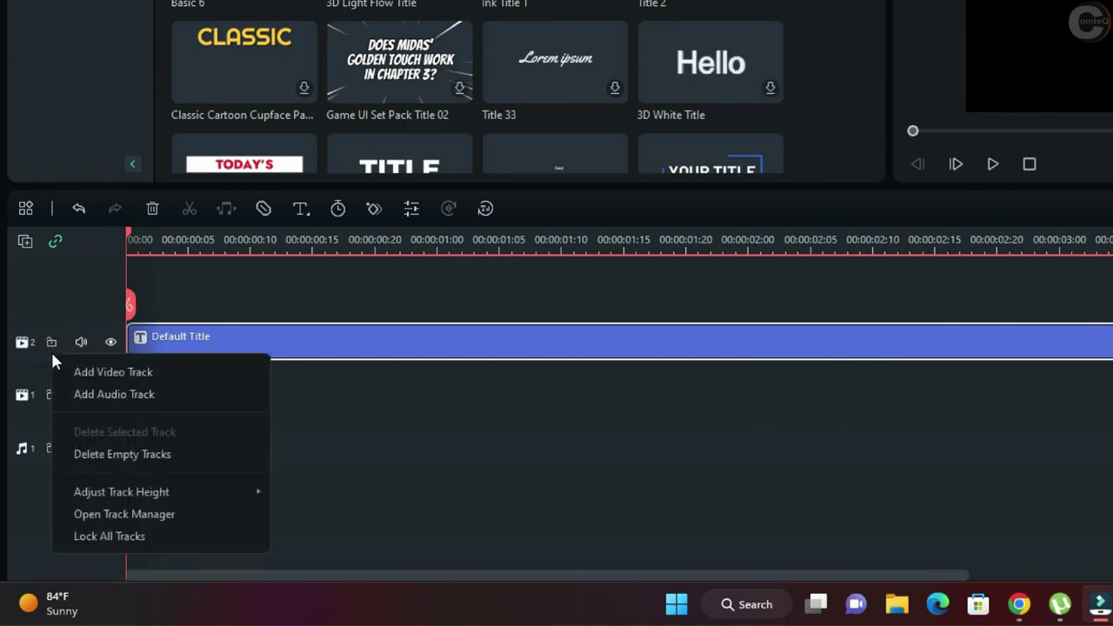
mouse_move(163, 493)
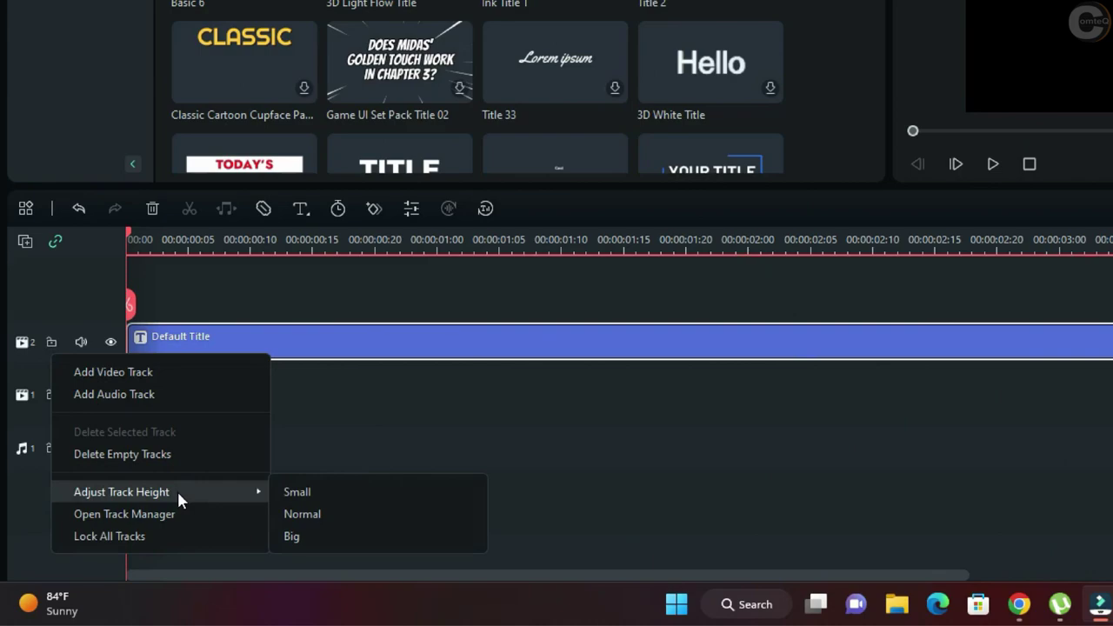
left_click(329, 516)
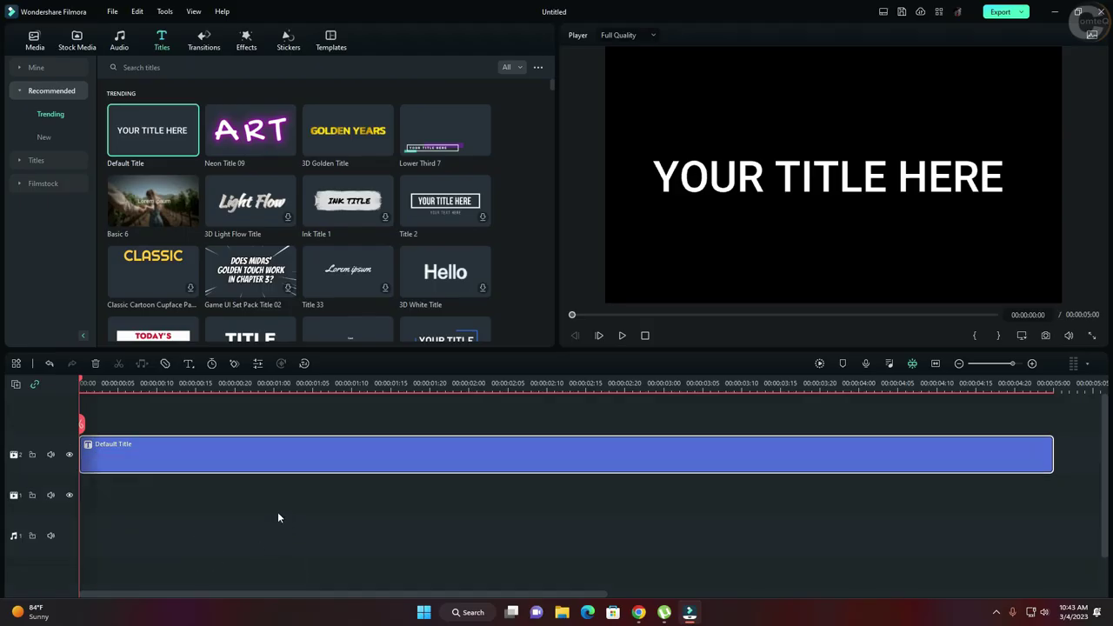
Replace the default title's placeholder text with FILMORA.
double_click(189, 456)
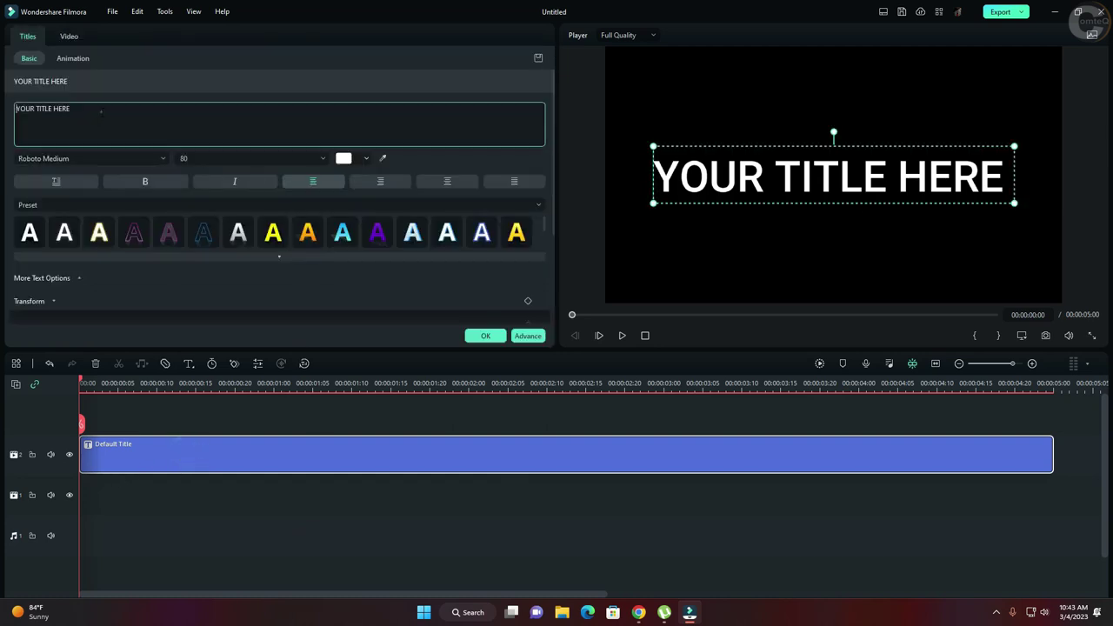
left_click(101, 112)
left_click(94, 111)
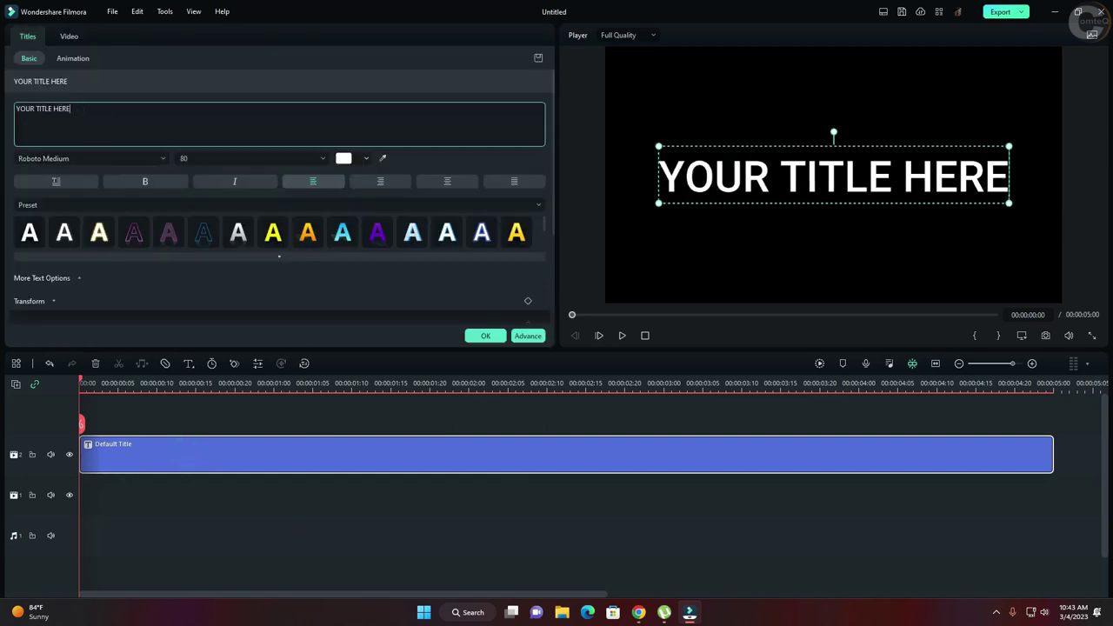
key("BackSpace")
key("BackSpace")
key("BackSpace")
key("BackSpace")
key("BackSpace")
key("BackSpace")
key("BackSpace")
key("BackSpace")
key("BackSpace")
key("BackSpace")
key("BackSpace")
key("BackSpace")
key("BackSpace")
key("BackSpace")
key("BackSpace")
type("FILMORA")
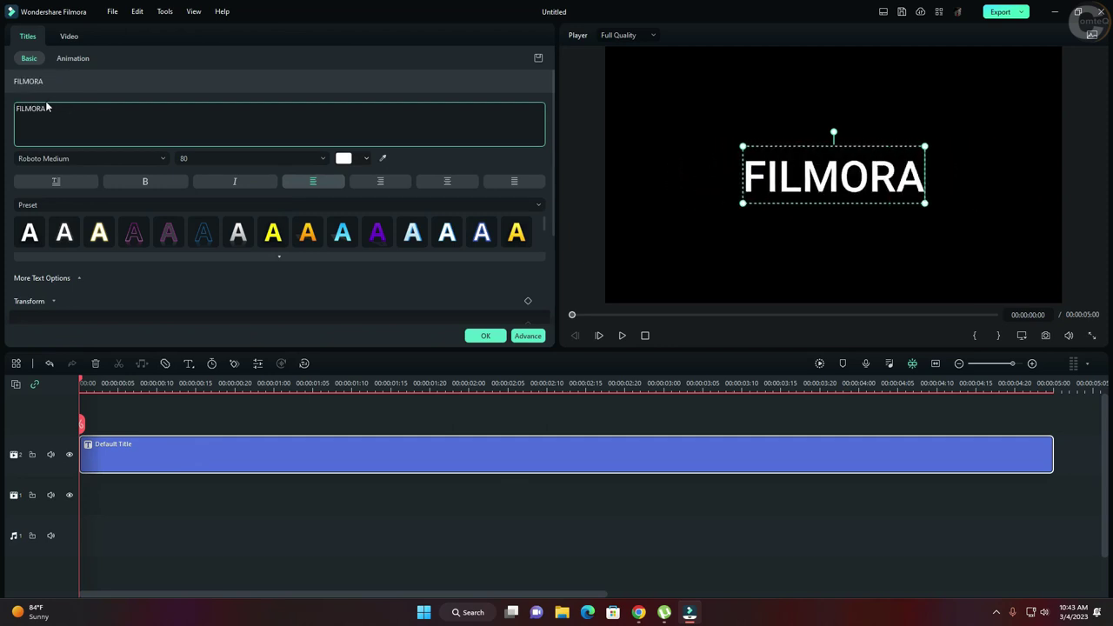
Set the title's font to Arial Rounded MT Bold and its size to 150.
left_click(162, 159)
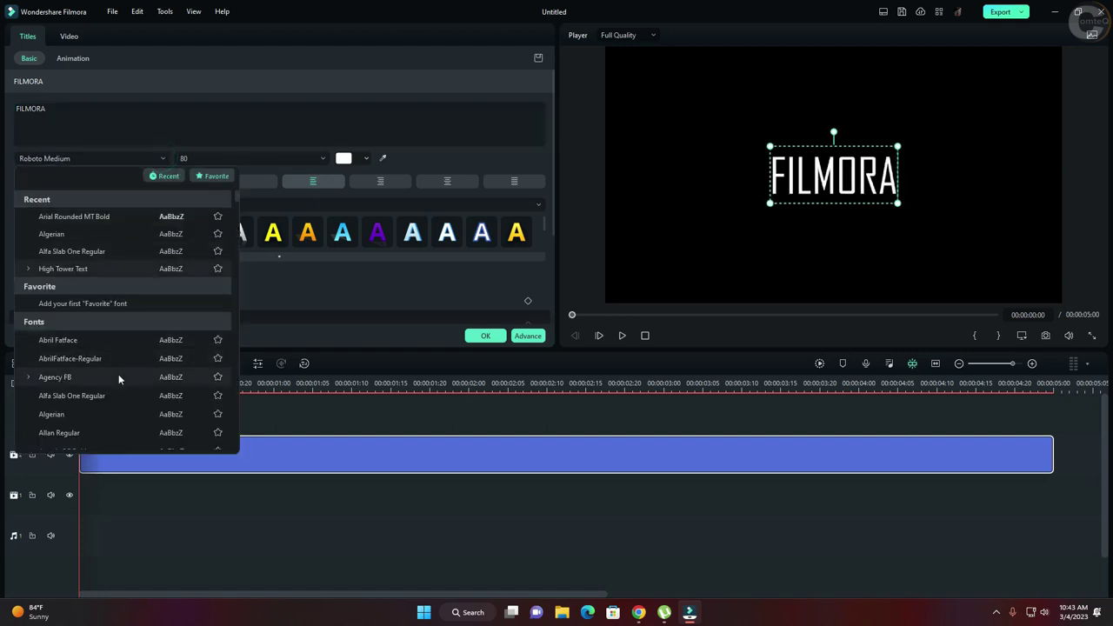
left_click(139, 217)
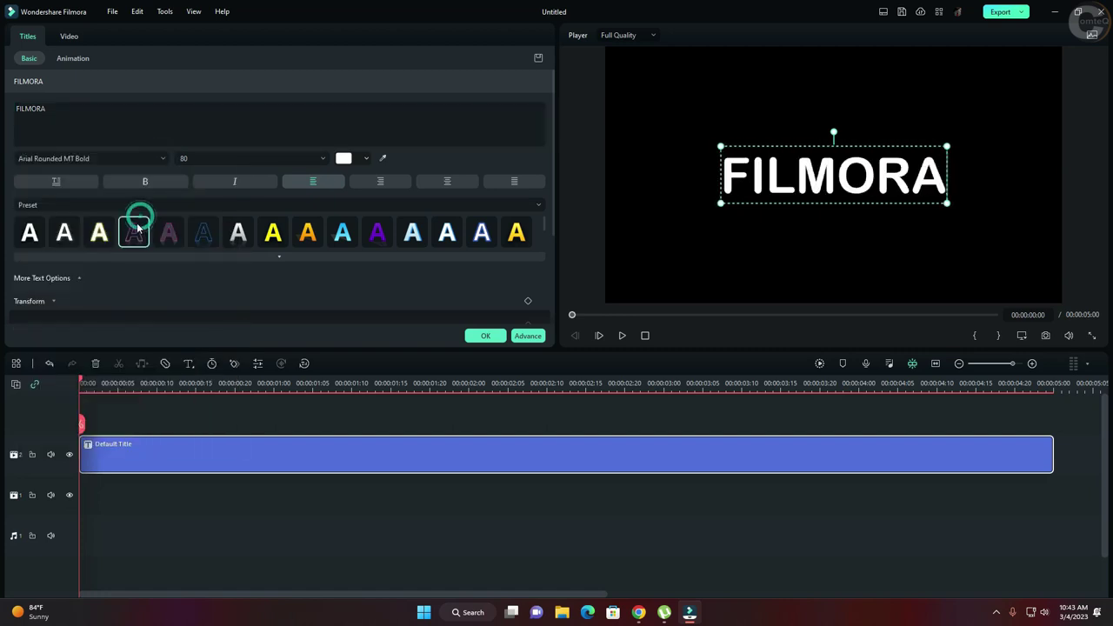
left_click(261, 159)
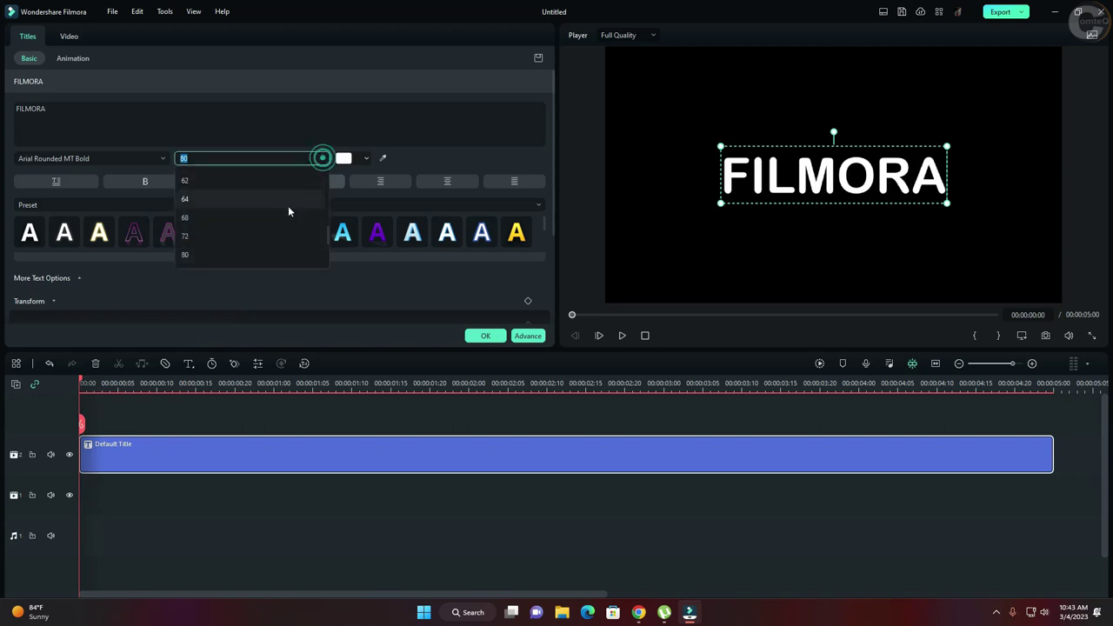
type("150")
key("Return")
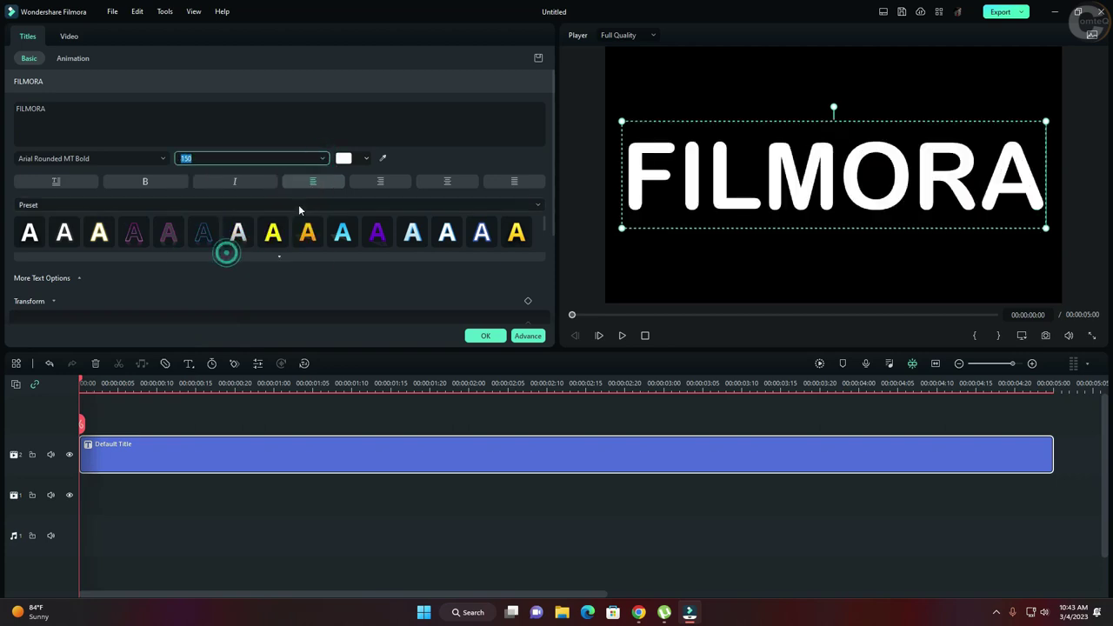
Set the title's text colour to the orange basic colour, RGB 255, 170, 0.
left_click(365, 158)
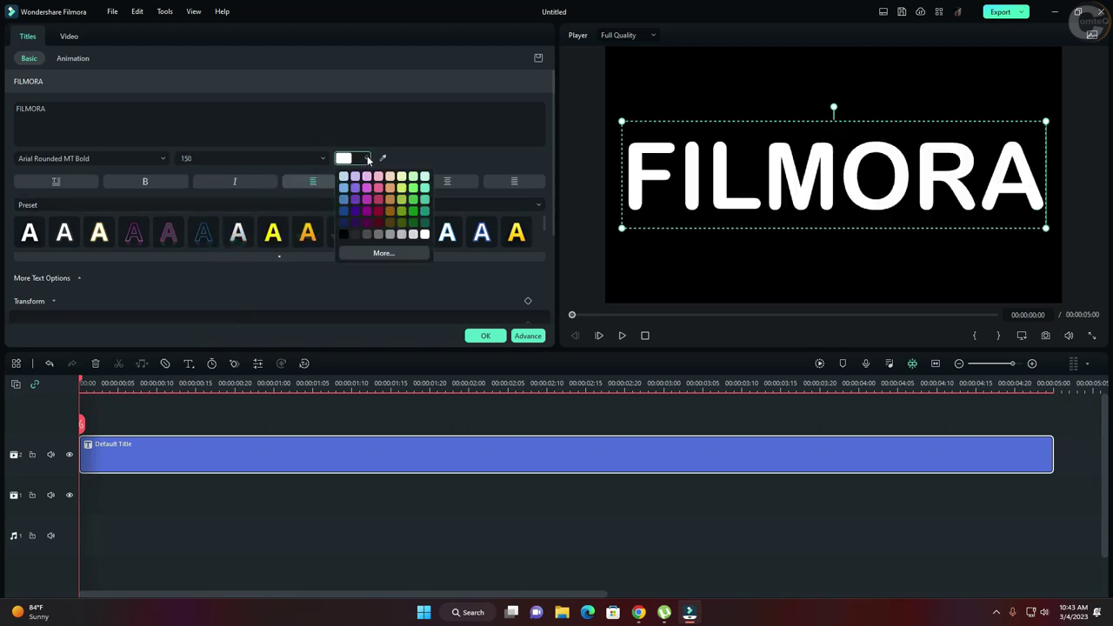
left_click(383, 253)
left_click(500, 252)
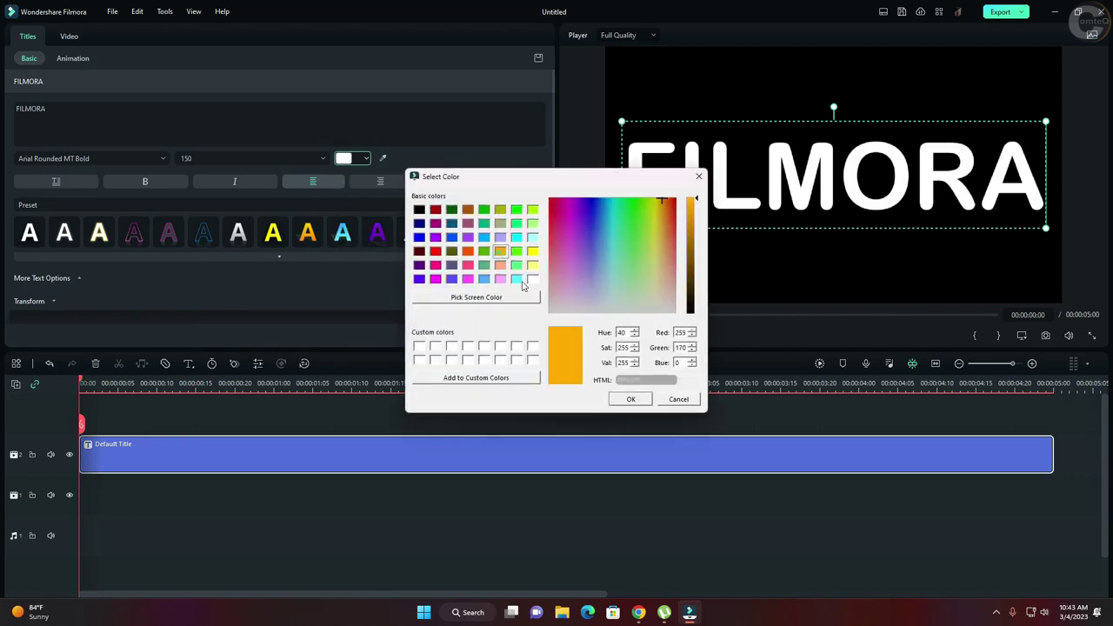
left_click(636, 398)
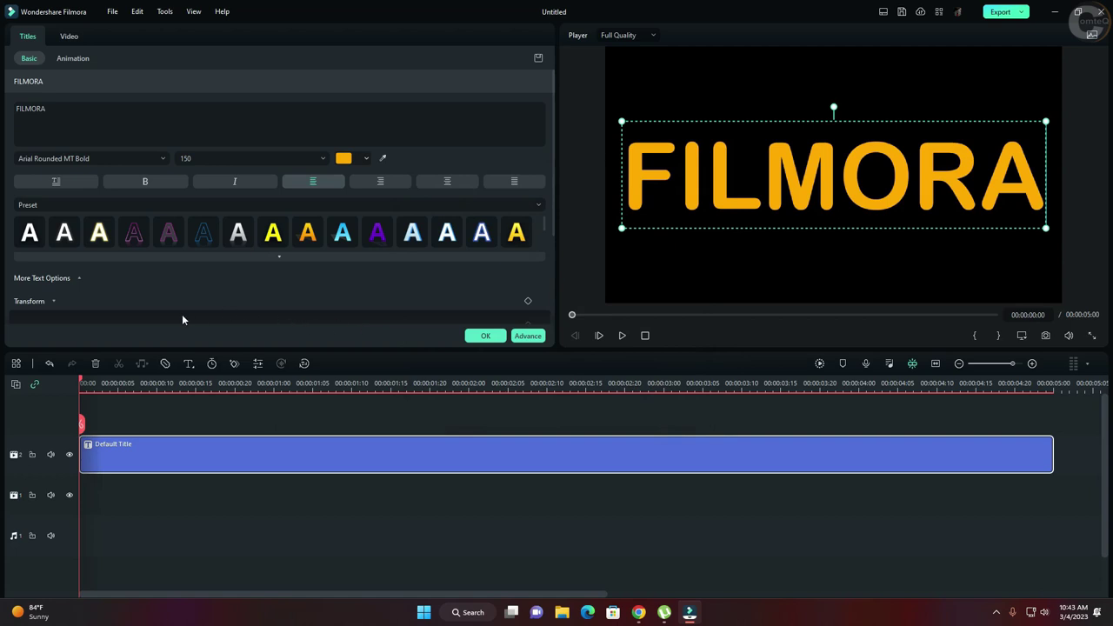
Try the pink-to-blue text preset, then apply the orange-to-yellow gradient preset to the title and confirm the edits.
left_click(279, 257)
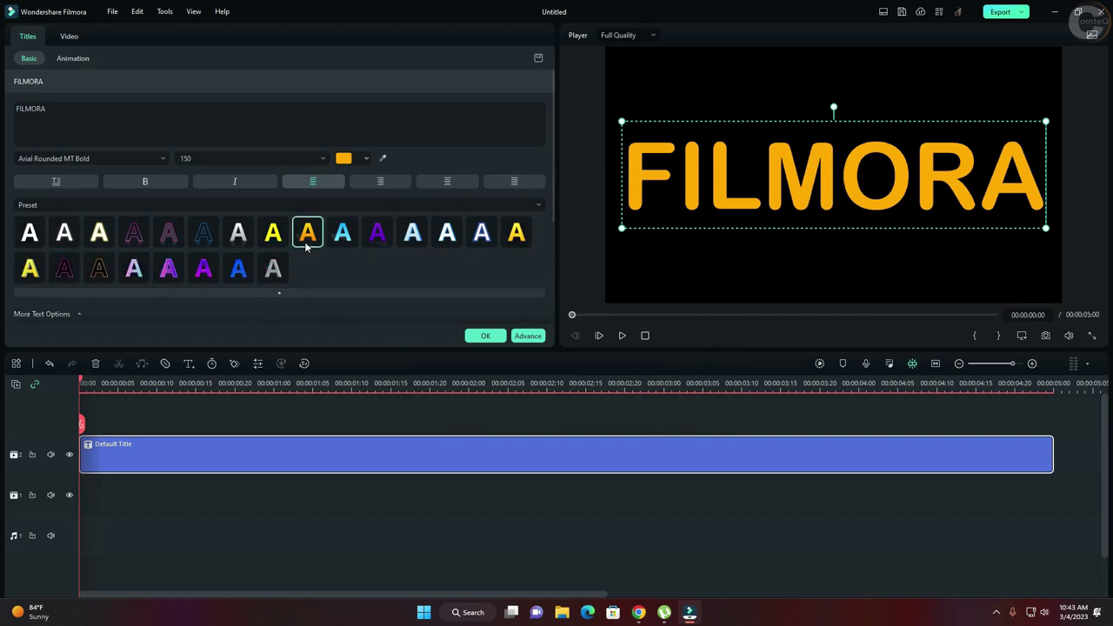
left_click(132, 265)
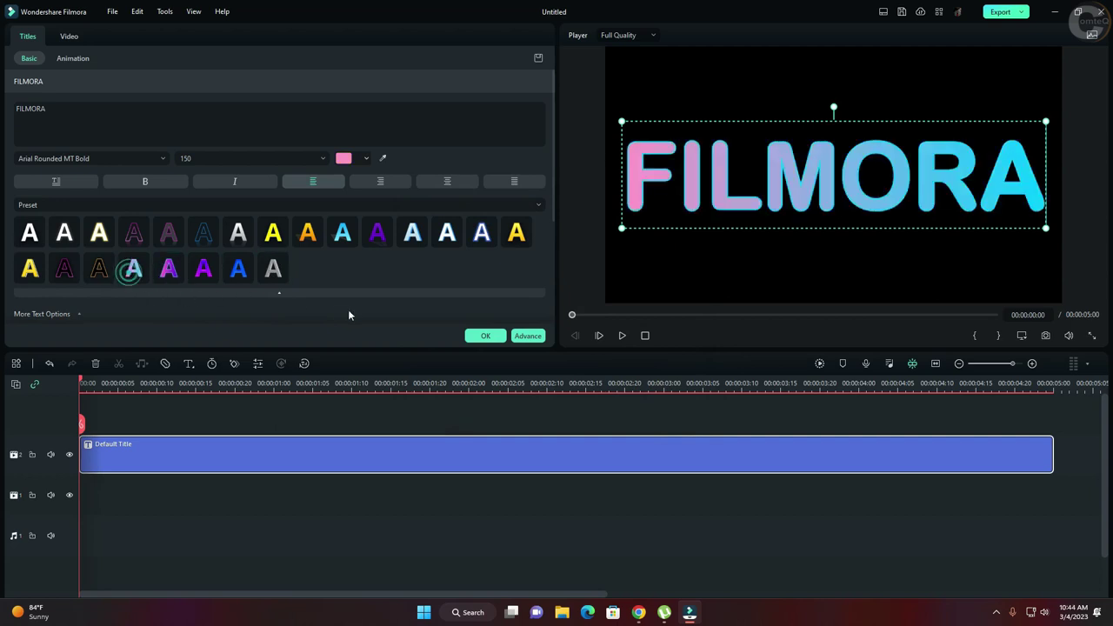
left_click(306, 235)
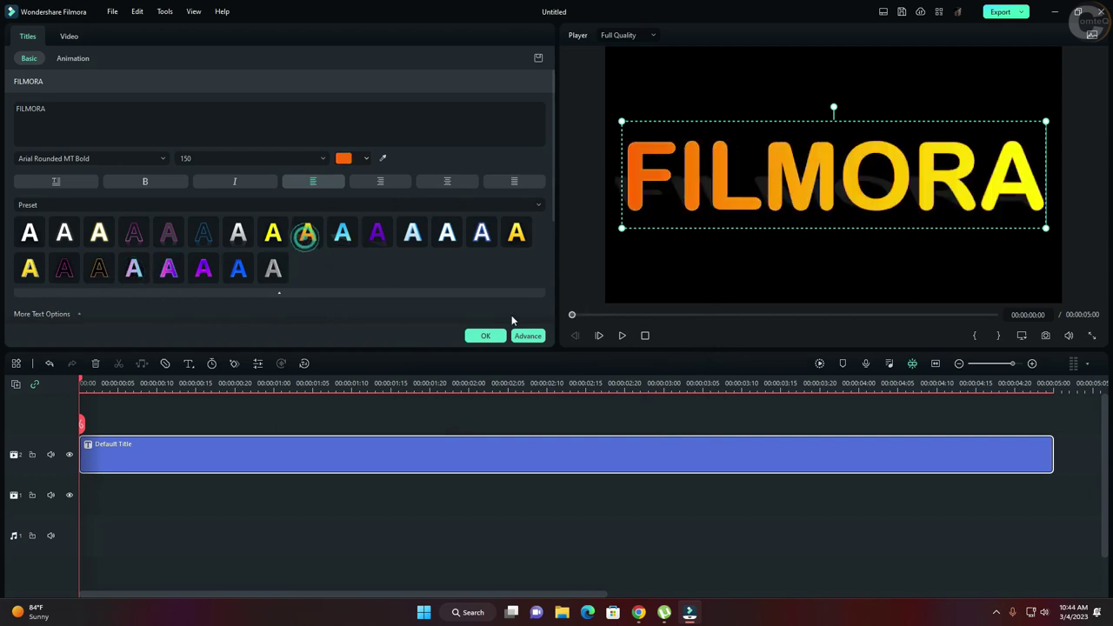
left_click(485, 337)
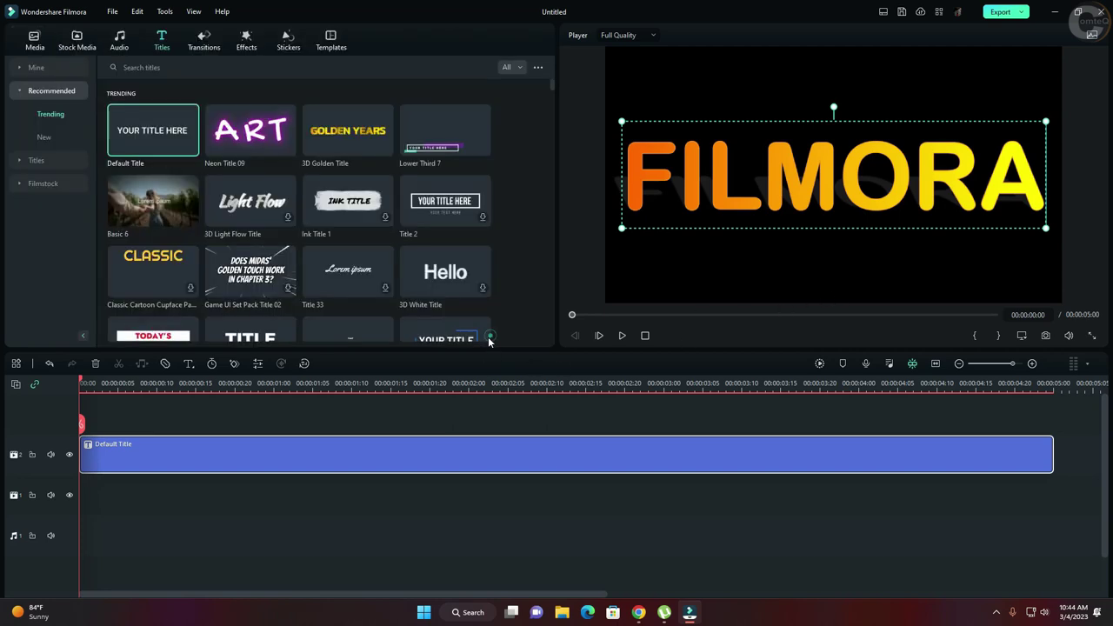
Take a snapshot of the current title frame in PNG format, saved to the default Snapshot folder.
left_click(1046, 335)
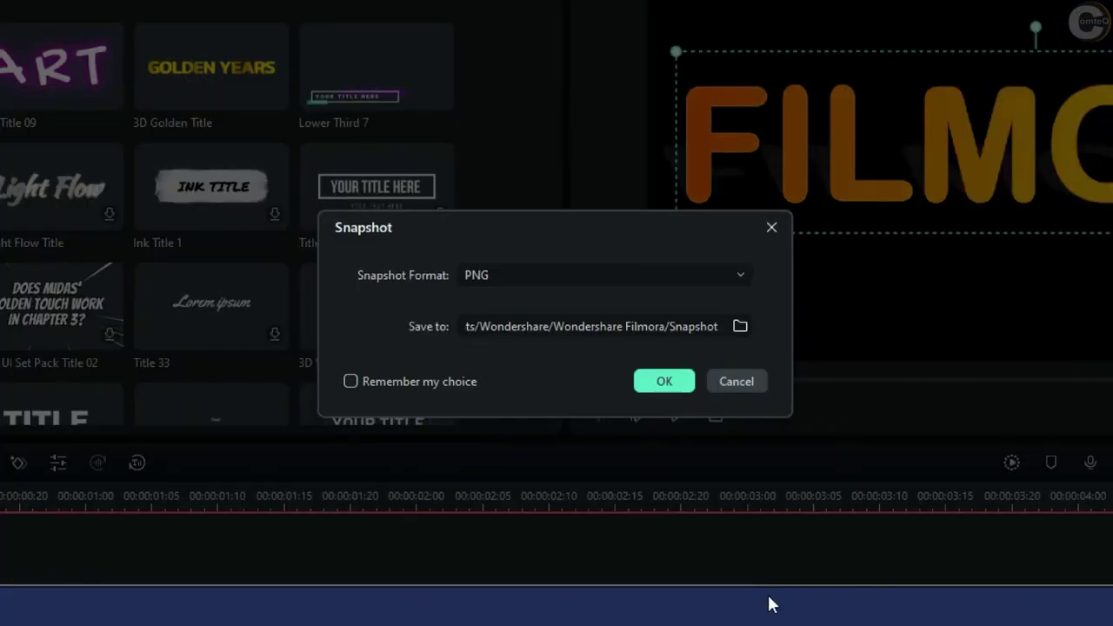
left_click(738, 275)
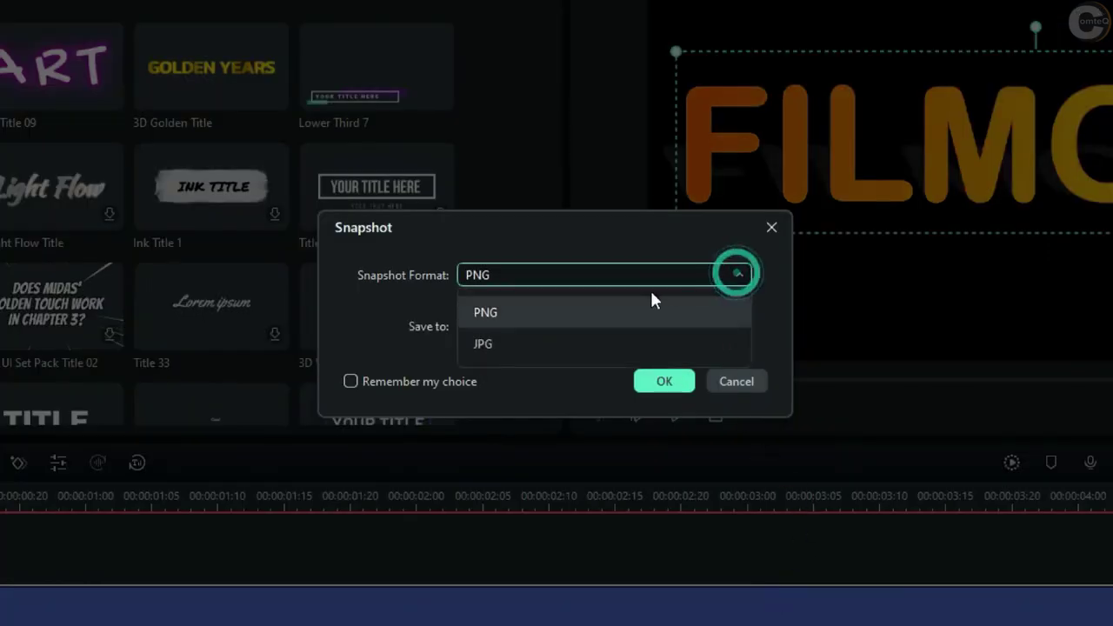
left_click(528, 323)
left_click(665, 381)
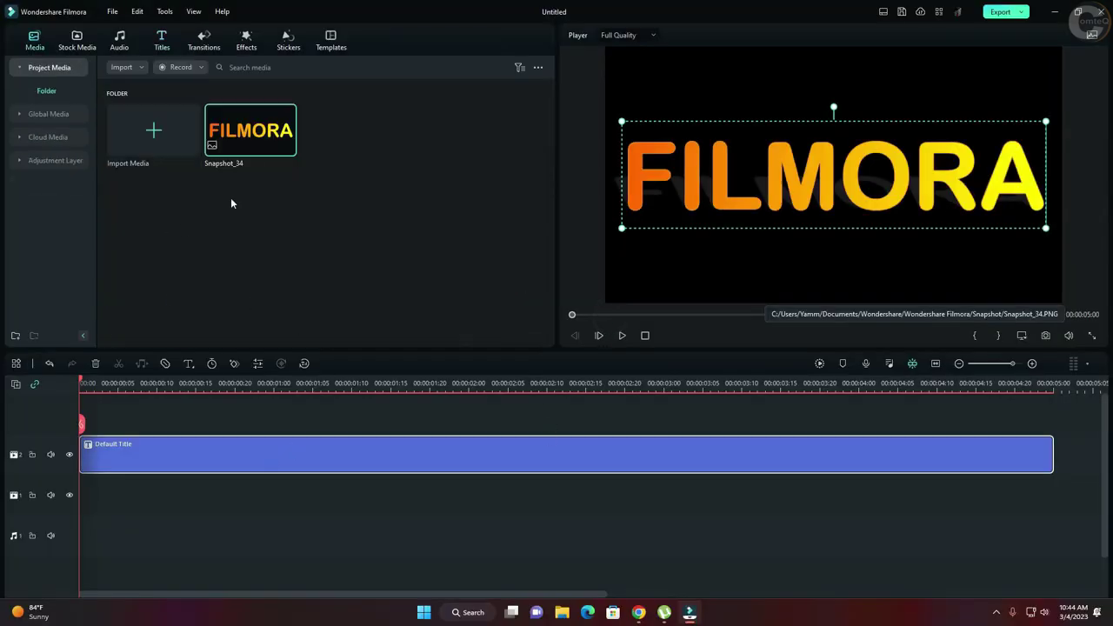
Place the title snapshot on a new track 3 at the timeline start and hide the title on track 2.
left_click_drag(258, 130, 66, 391)
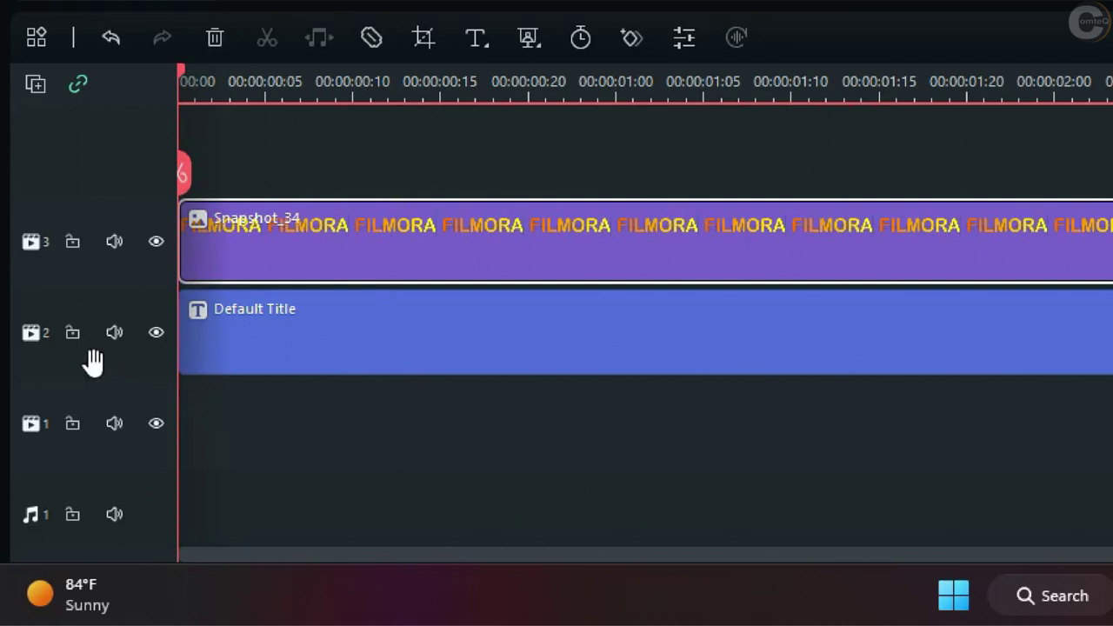
left_click(156, 333)
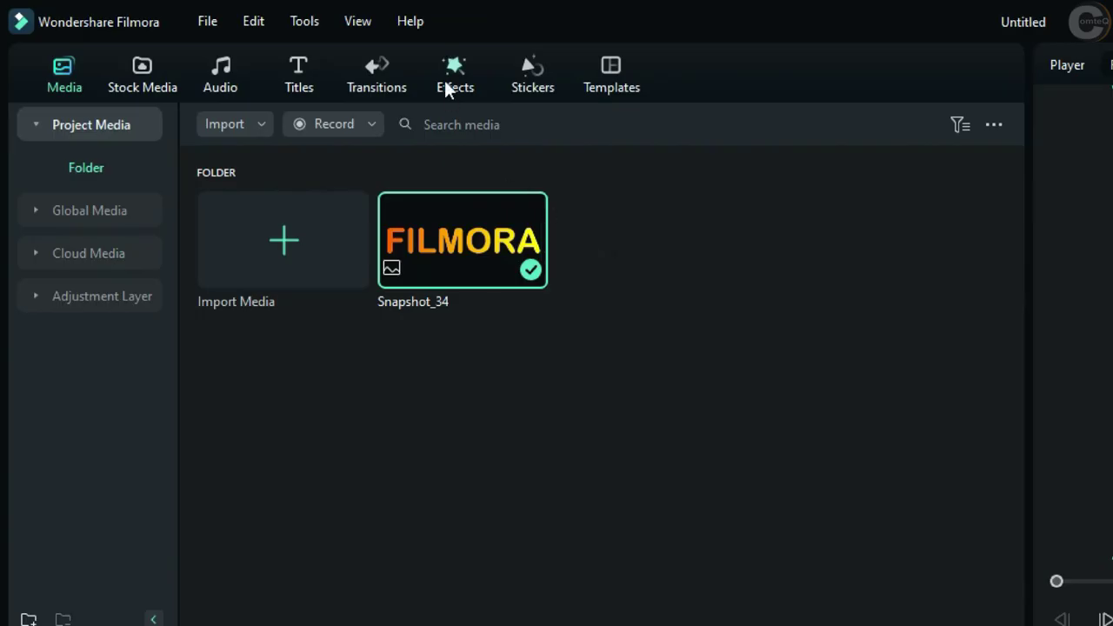
Apply the Image Mask effect to the snapshot clip on track 3.
left_click(245, 40)
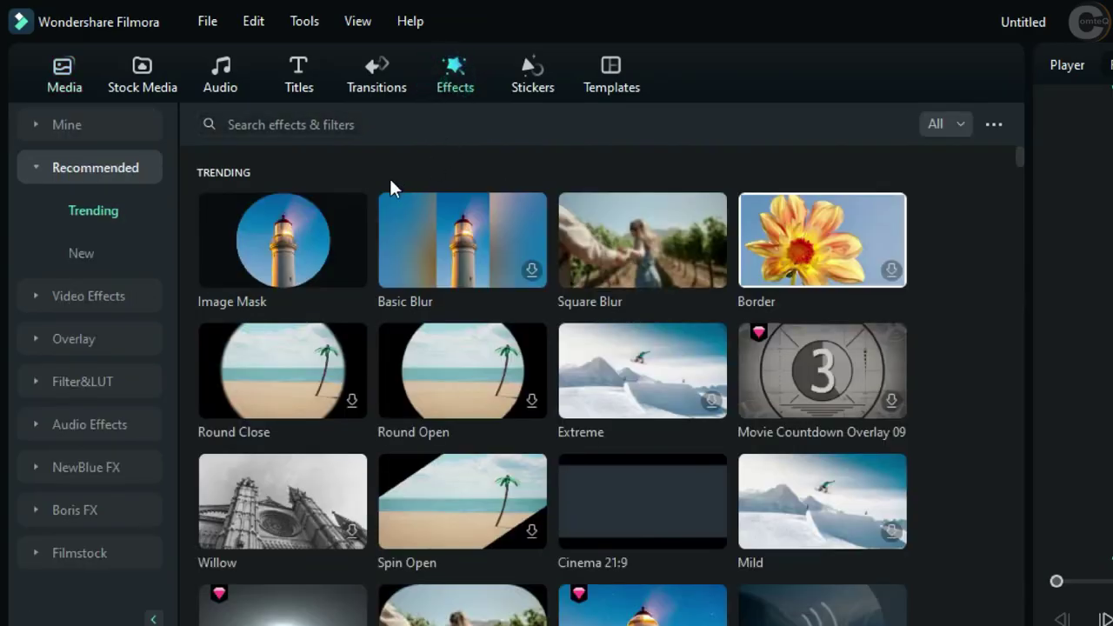
mouse_move(278, 287)
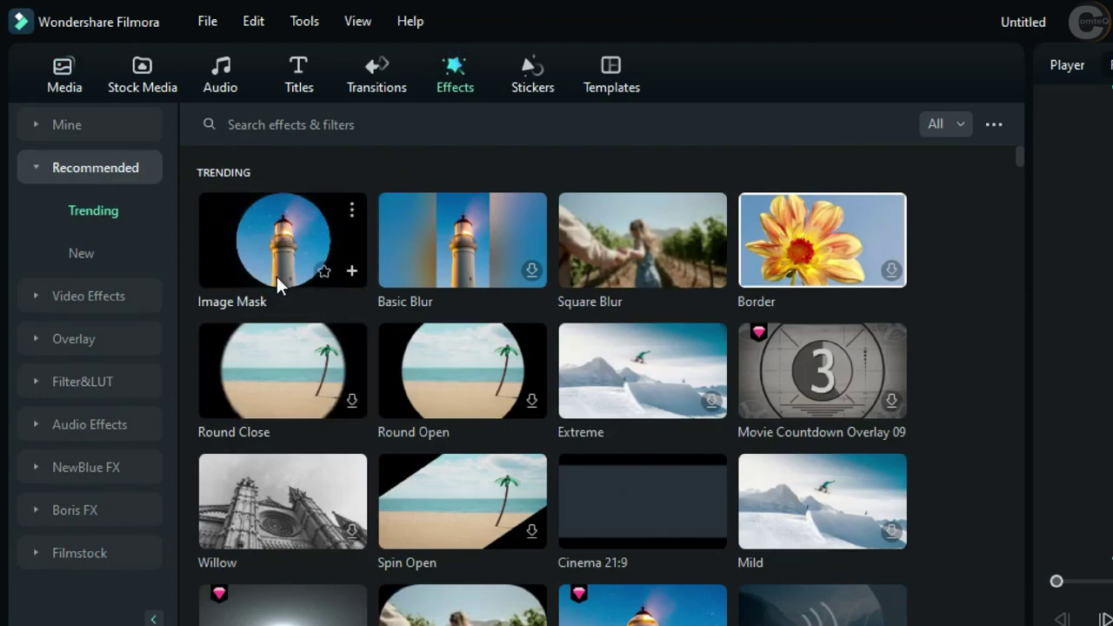
left_click_drag(152, 131, 111, 451)
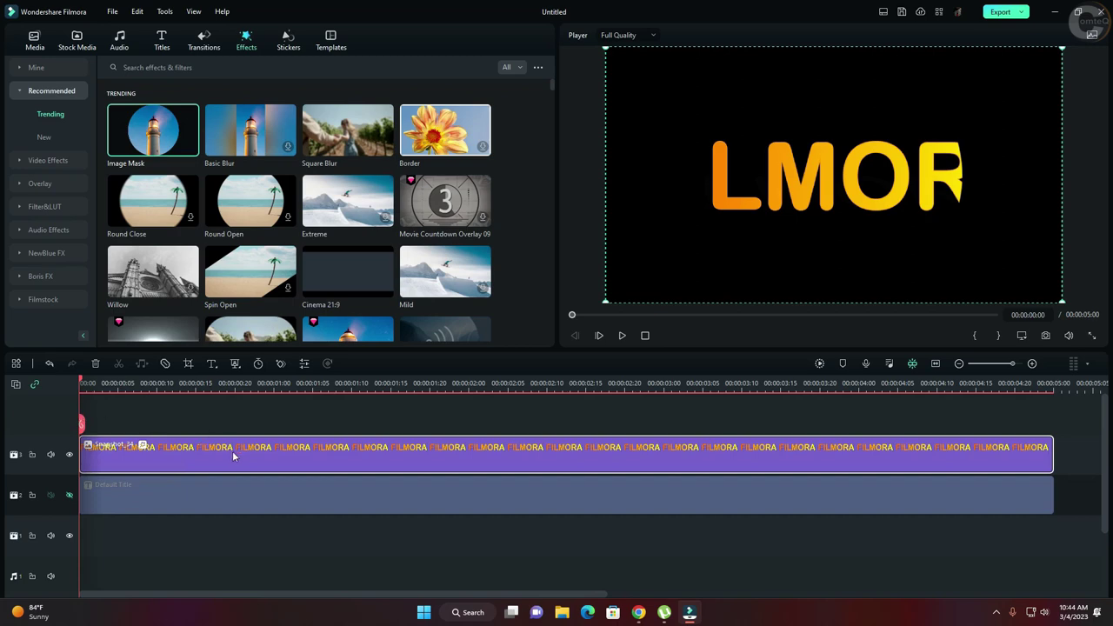
Change the snapshot clip's Image Mask shape to the near-square rectangle in the last row of mask shapes.
double_click(187, 454)
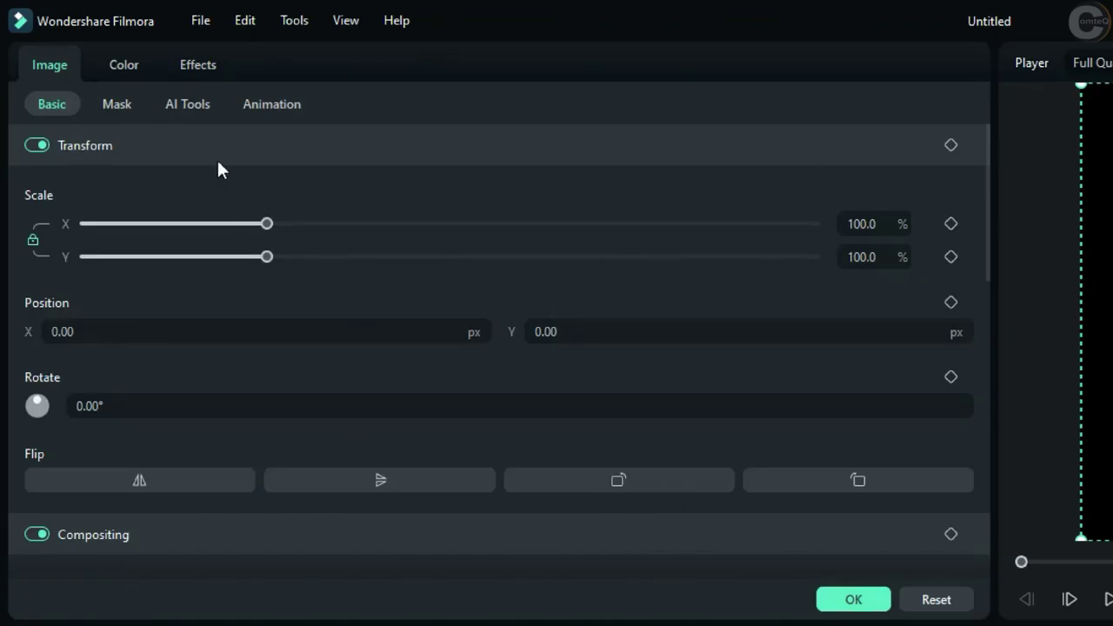
left_click(203, 65)
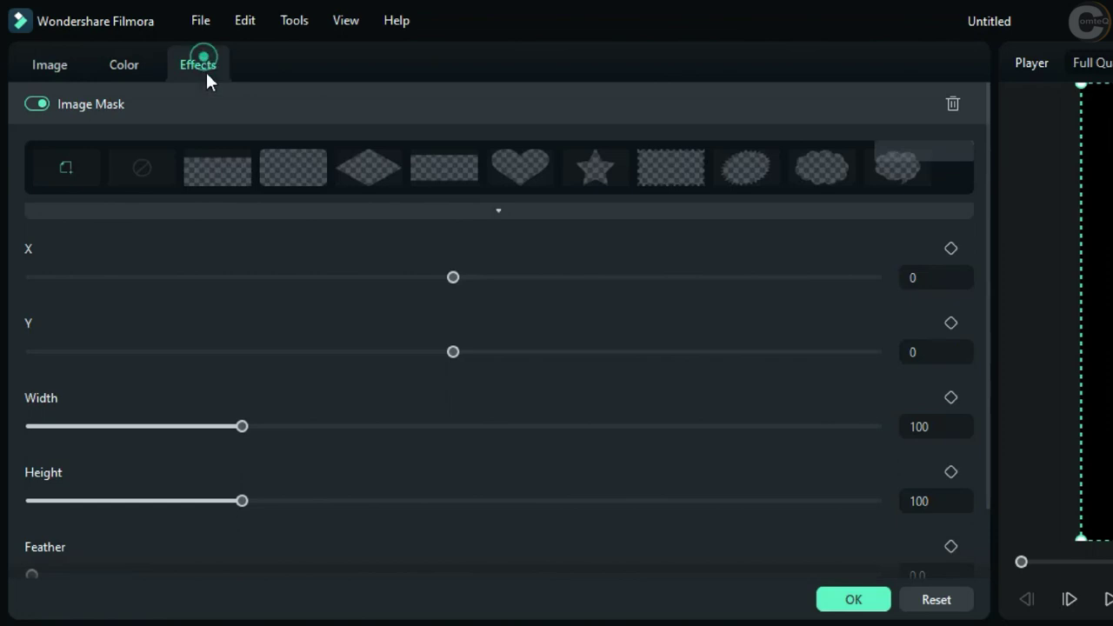
left_click(498, 211)
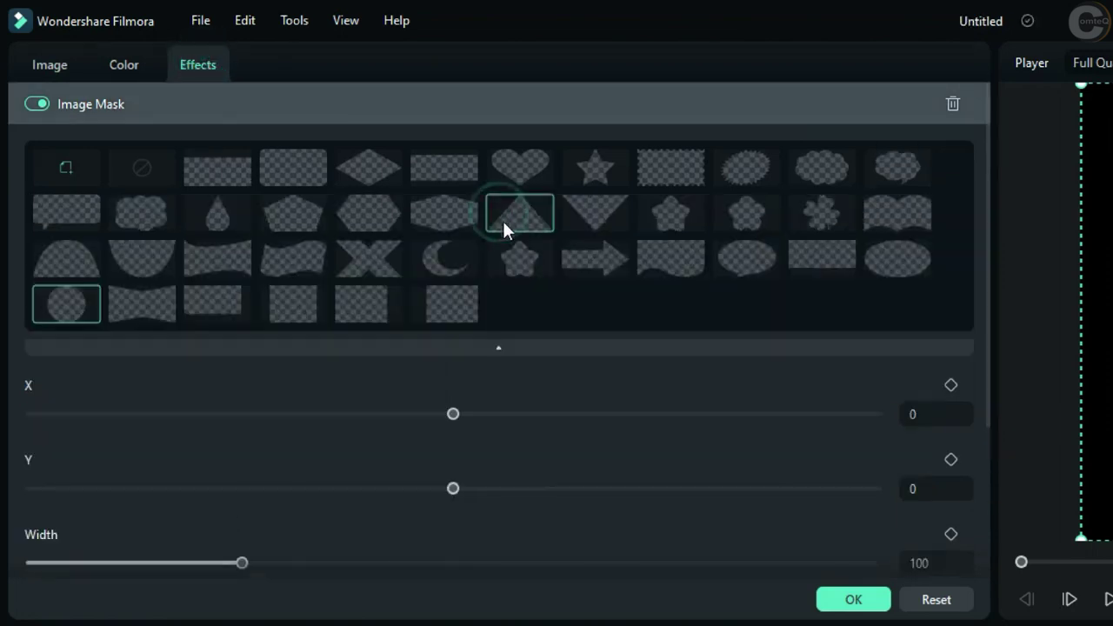
left_click(305, 308)
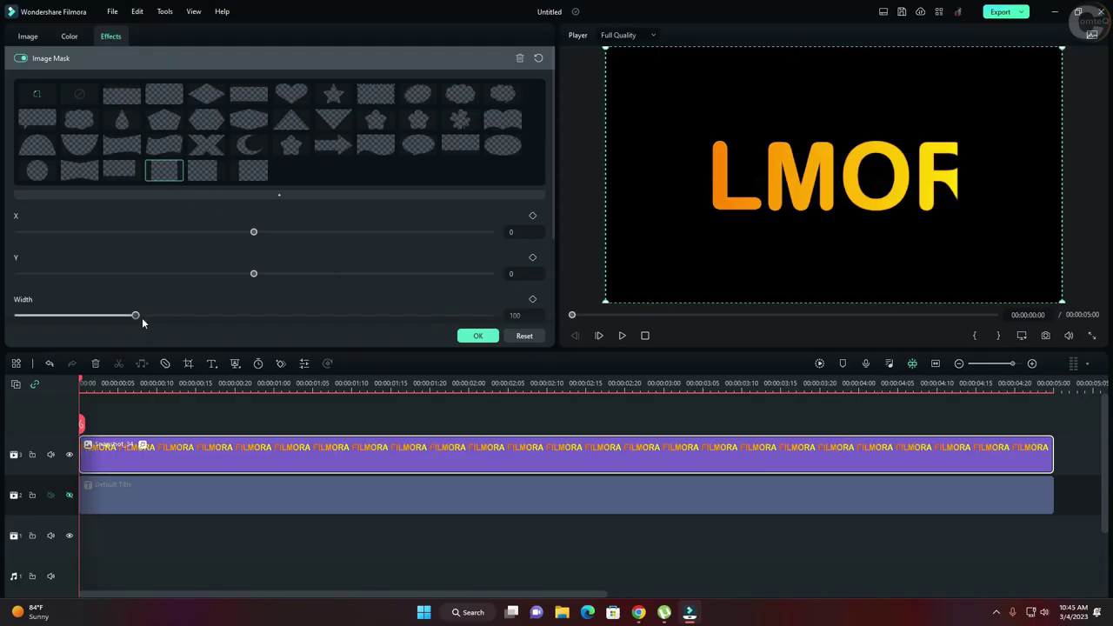
Isolate the letter I in the track 3 snapshot by setting the mask's width to 8 and X to about -313.
left_click_drag(137, 316, 35, 328)
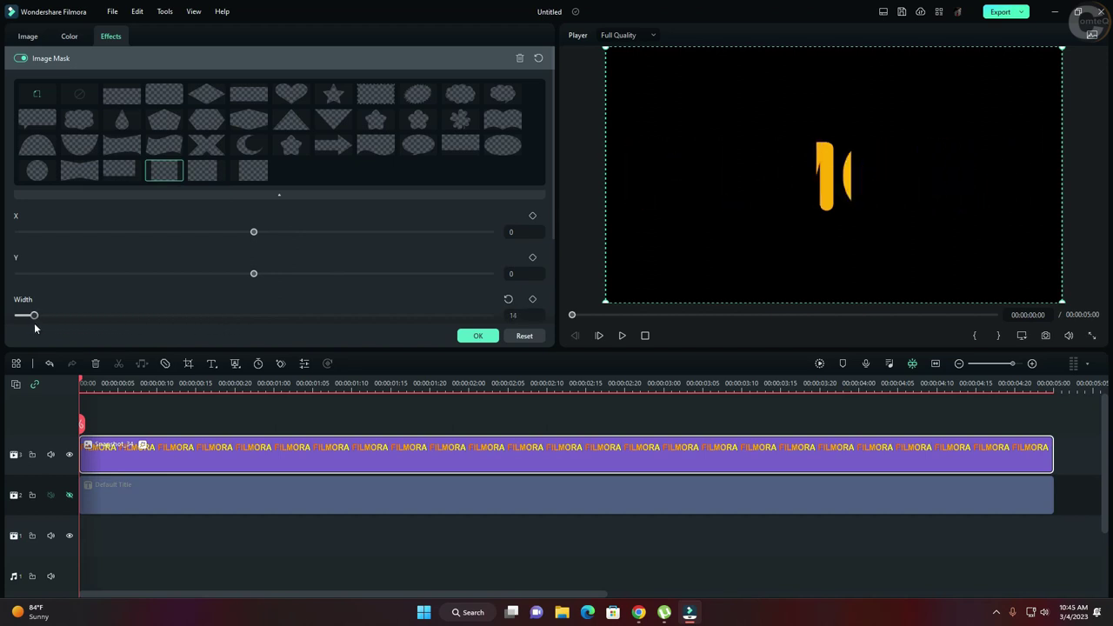
left_click_drag(253, 231, 252, 232)
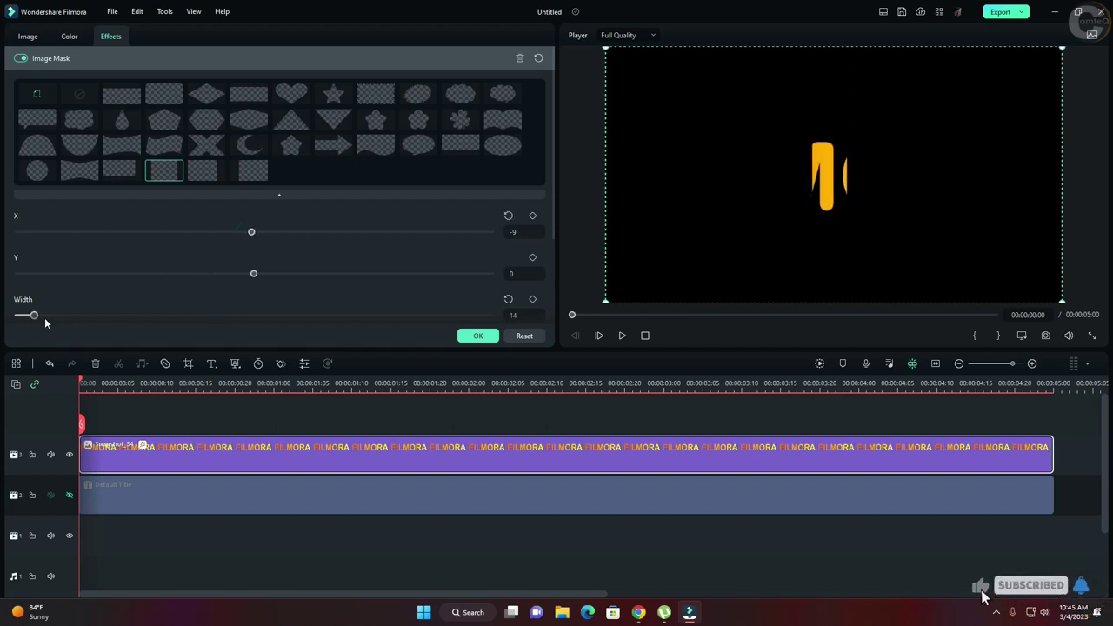
left_click_drag(36, 319, 29, 316)
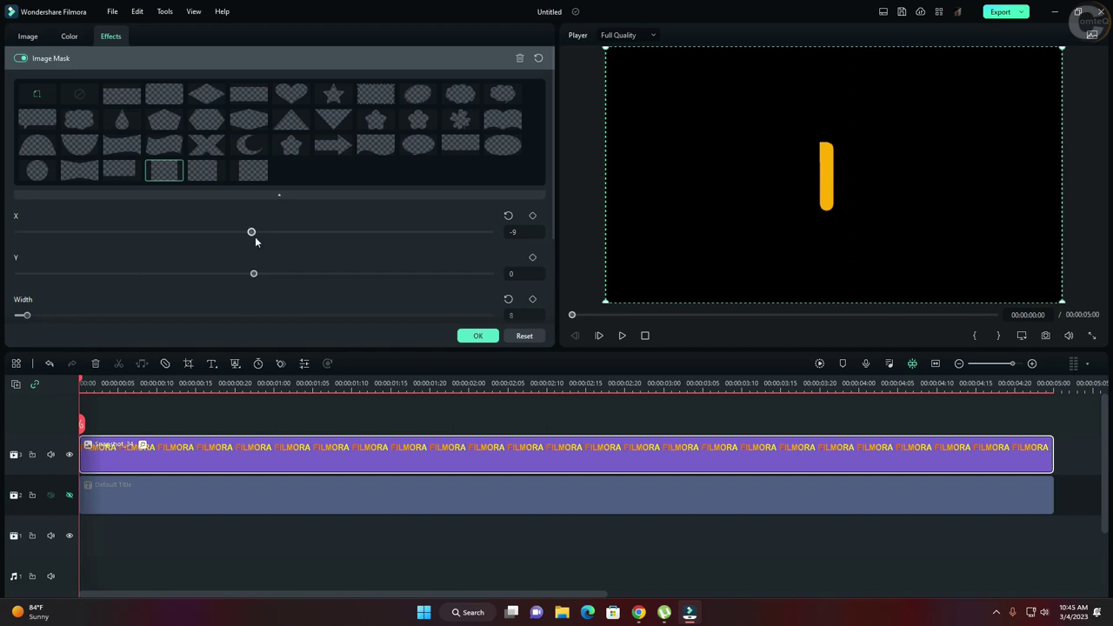
left_click_drag(255, 239, 180, 241)
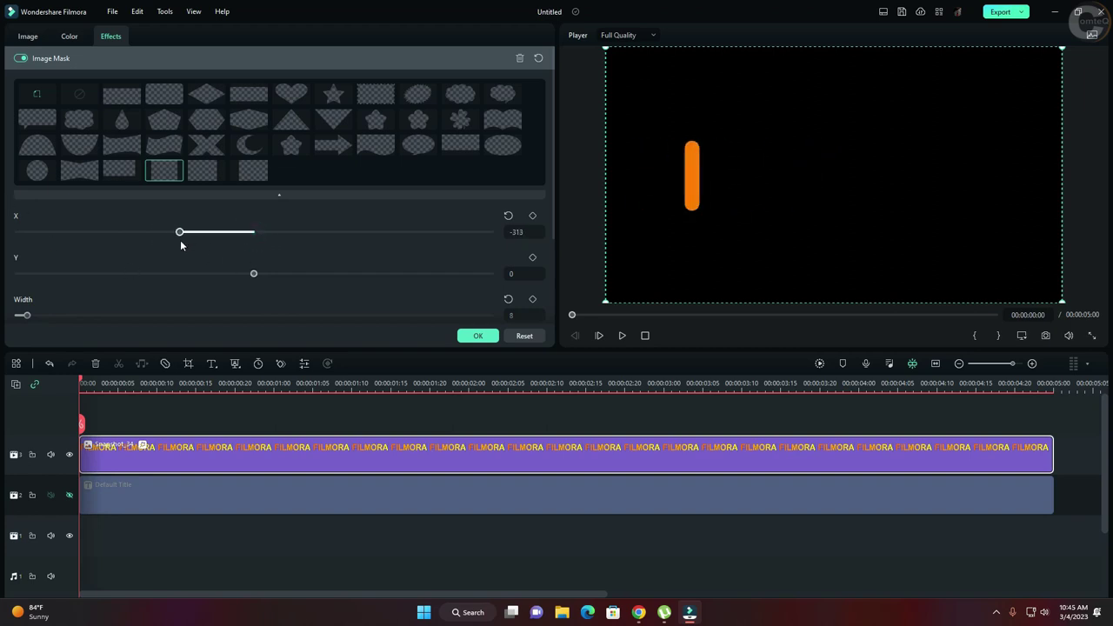
left_click(477, 337)
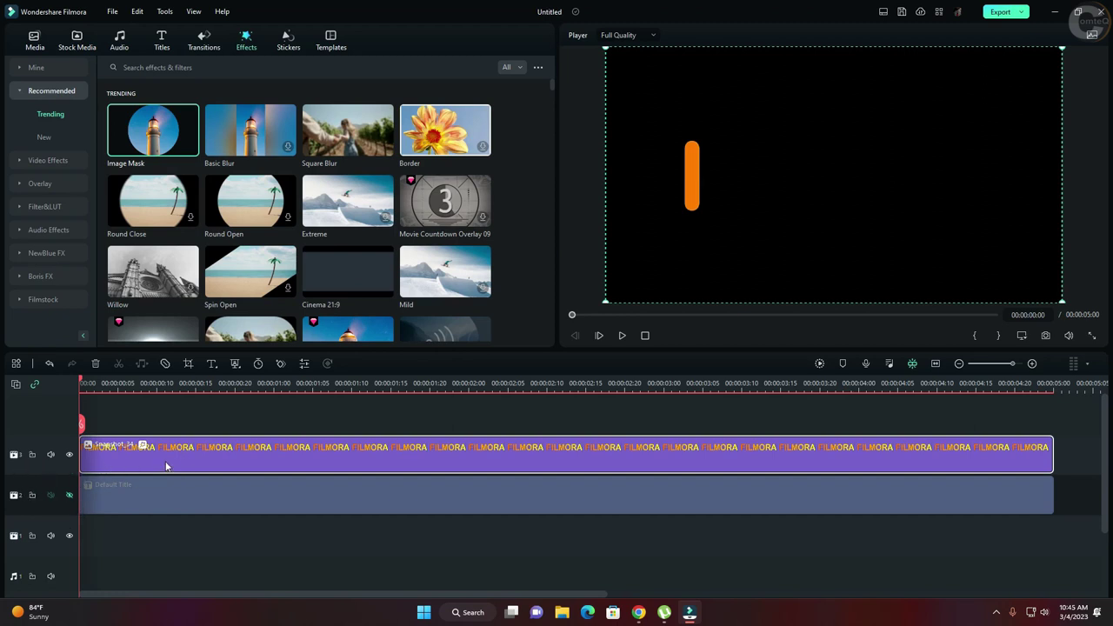
Duplicate the masked snapshot clip from track 3 onto a new video track 4 at the timeline start.
right_click(184, 446)
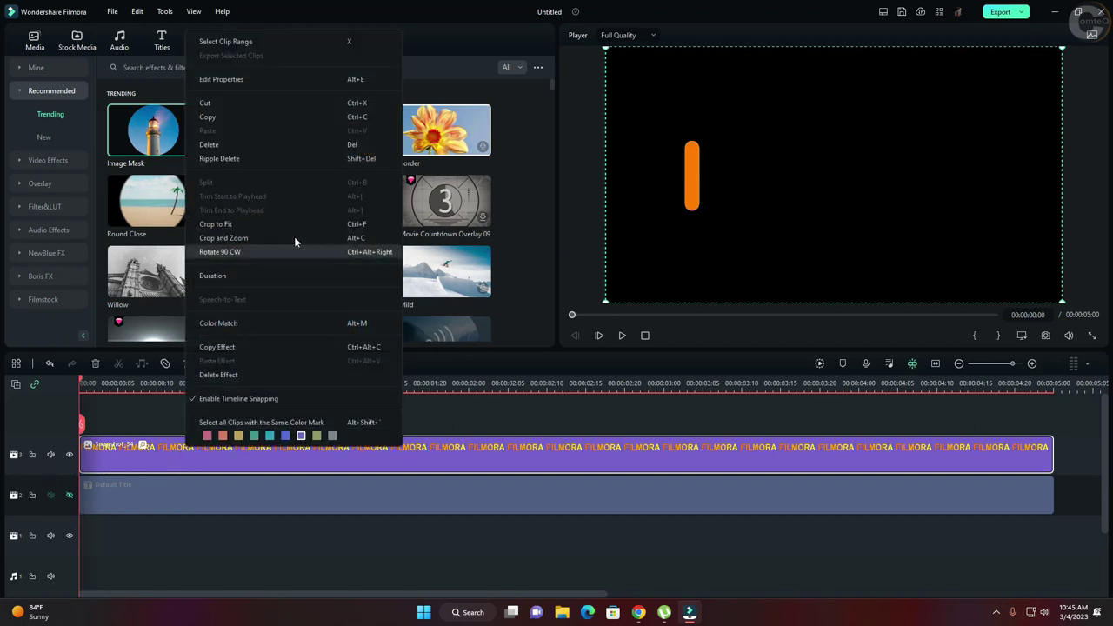
left_click(235, 120)
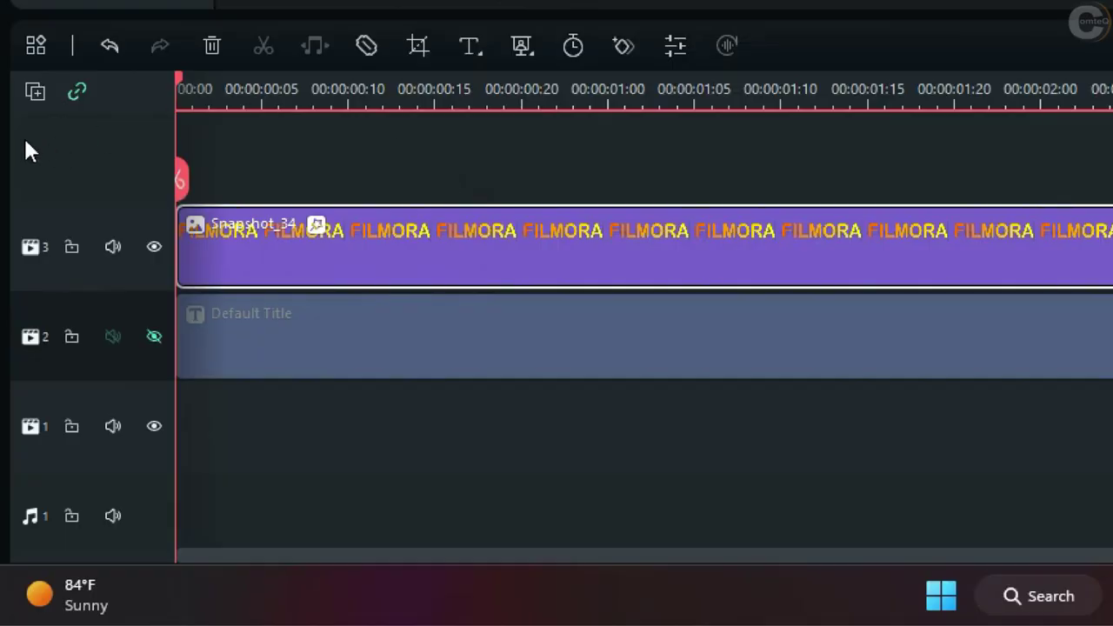
left_click(35, 92)
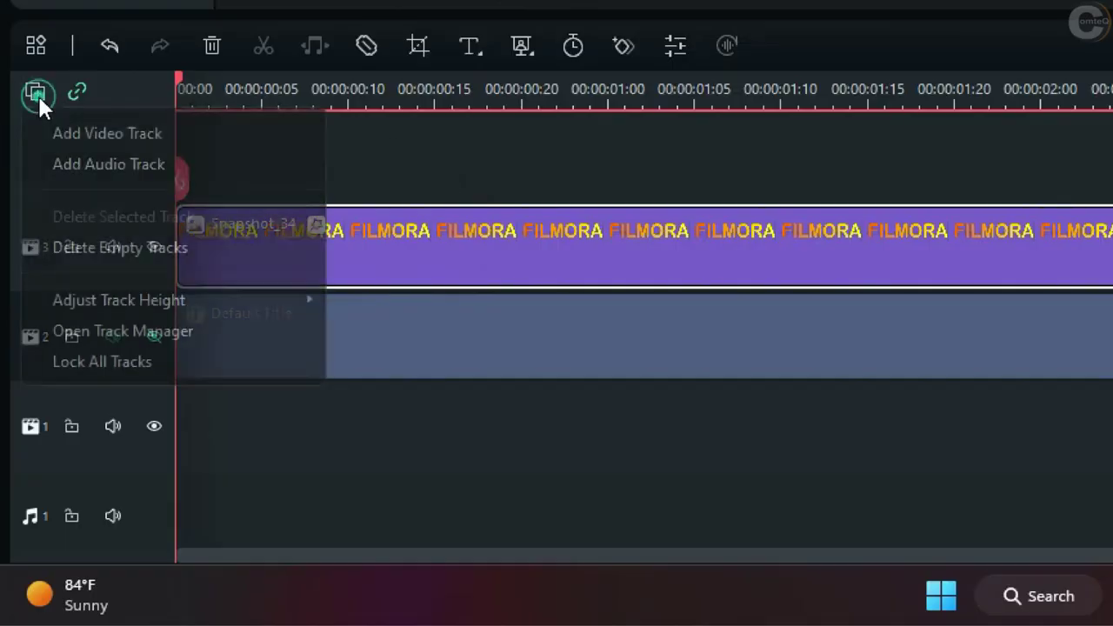
left_click(132, 136)
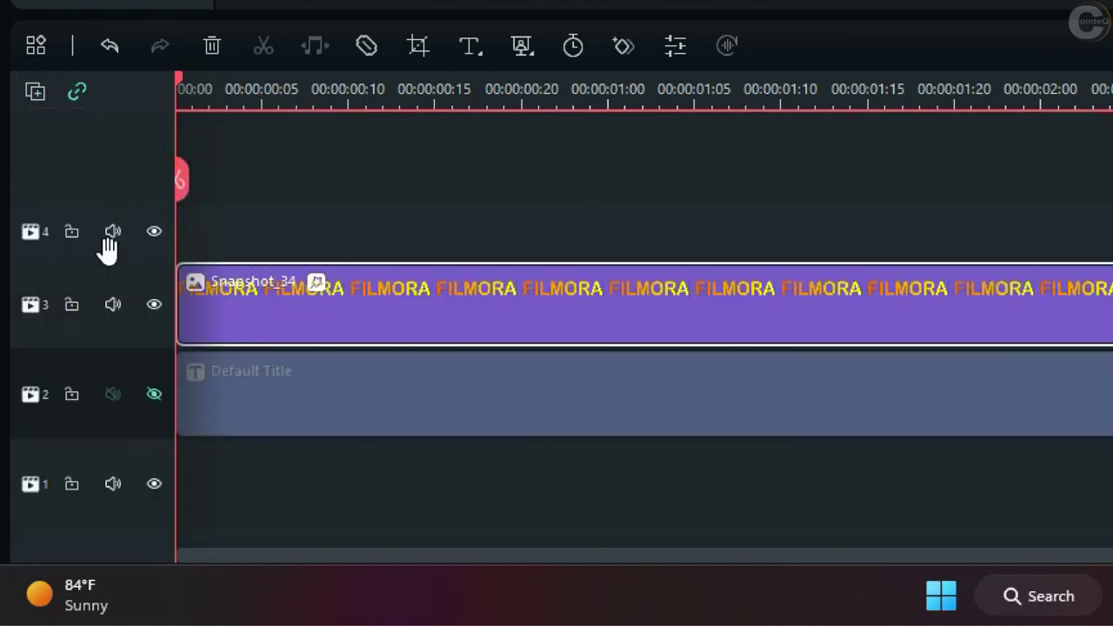
left_click(76, 244)
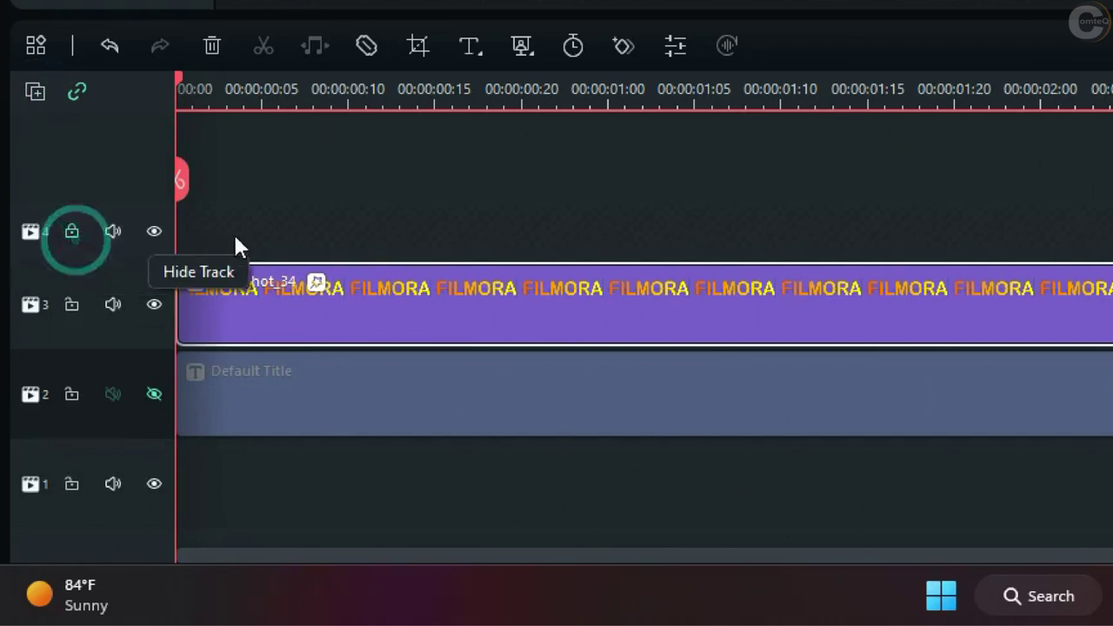
left_click(73, 242)
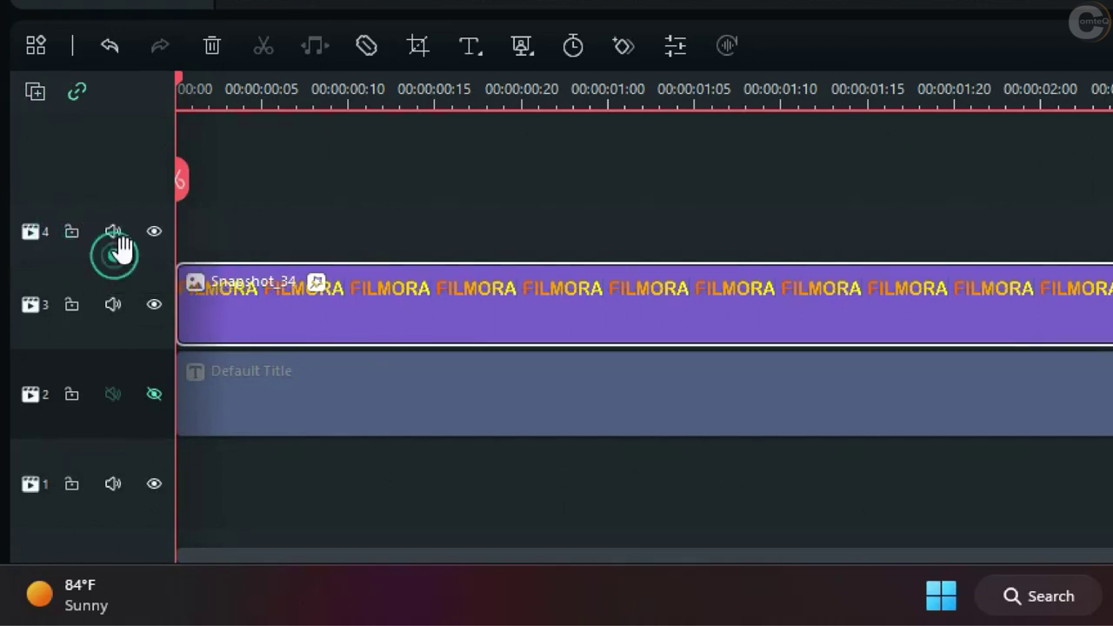
left_click(136, 250)
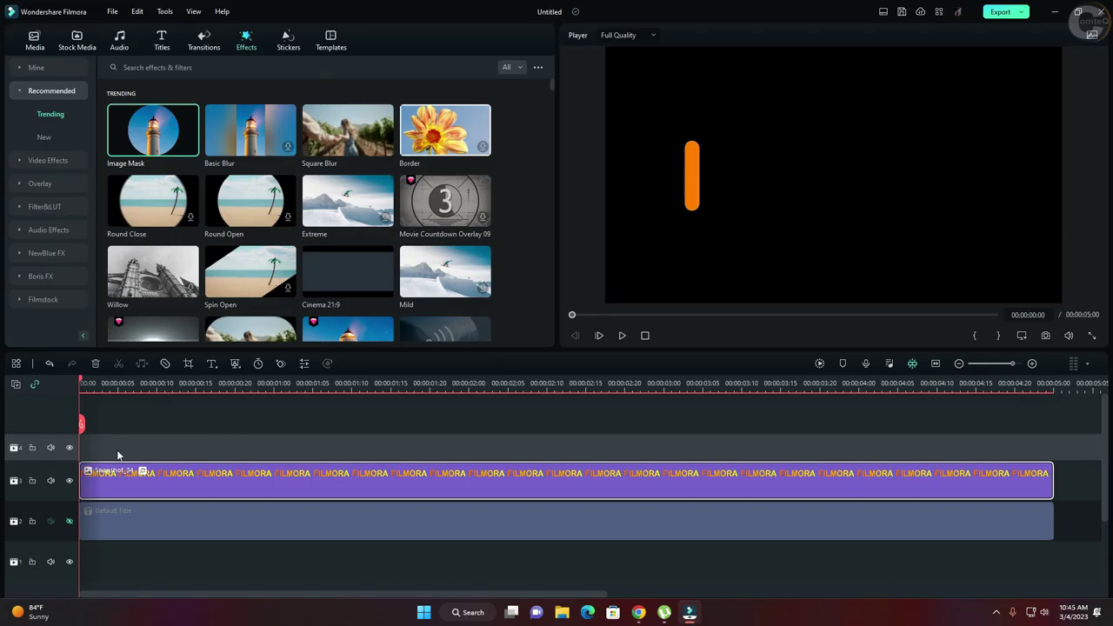
right_click(116, 454)
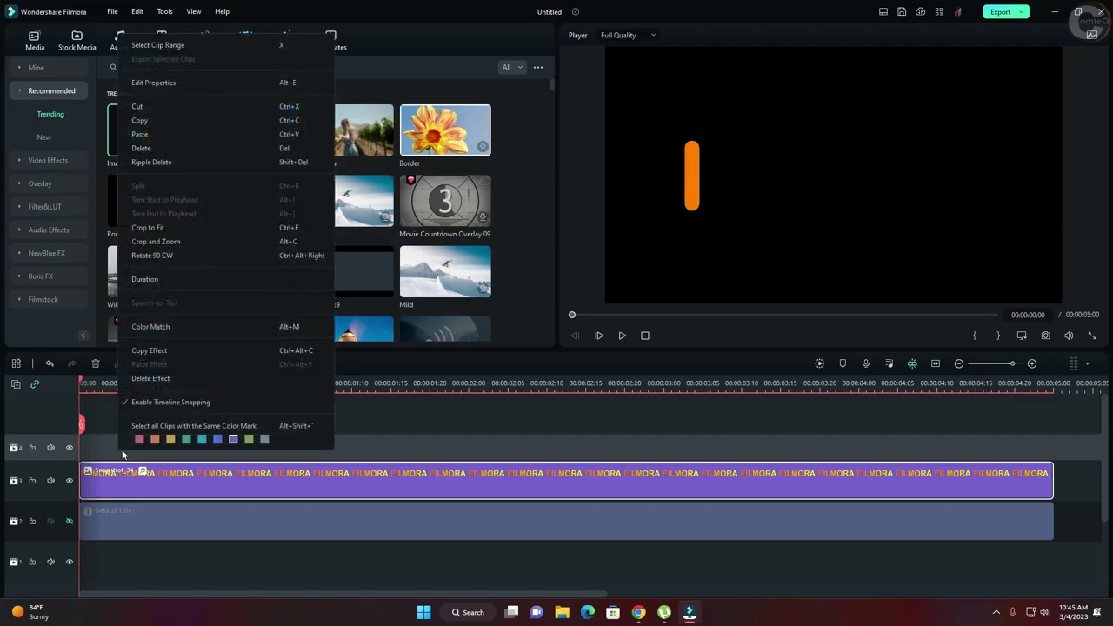
left_click(155, 139)
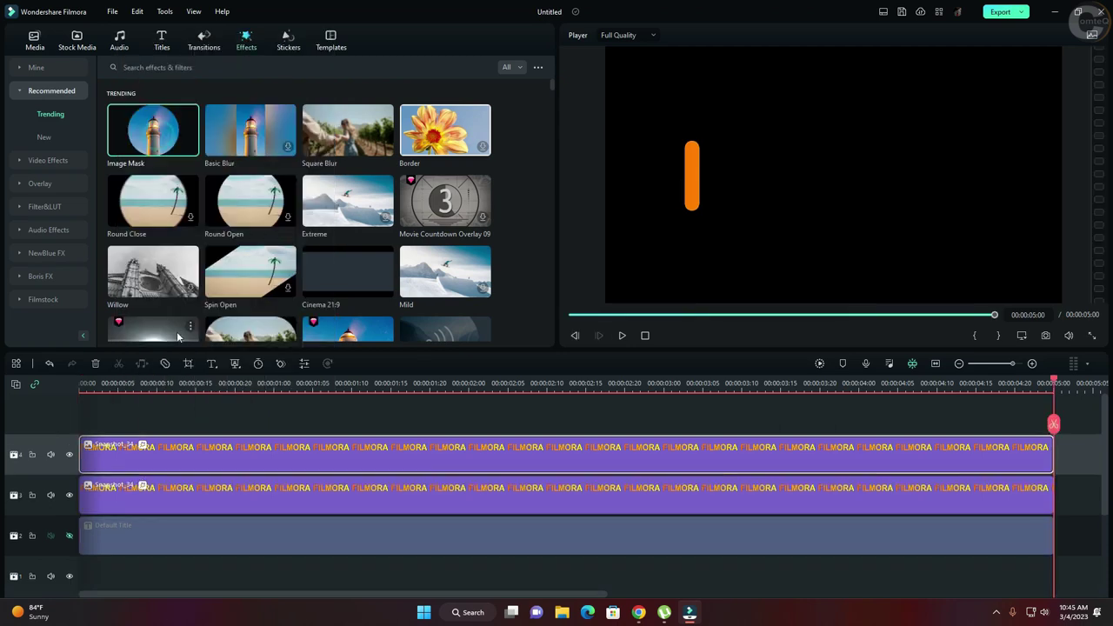
Isolate the stem of the R in the track 4 snapshot by setting its mask's X to 198 and height to 22.
double_click(193, 449)
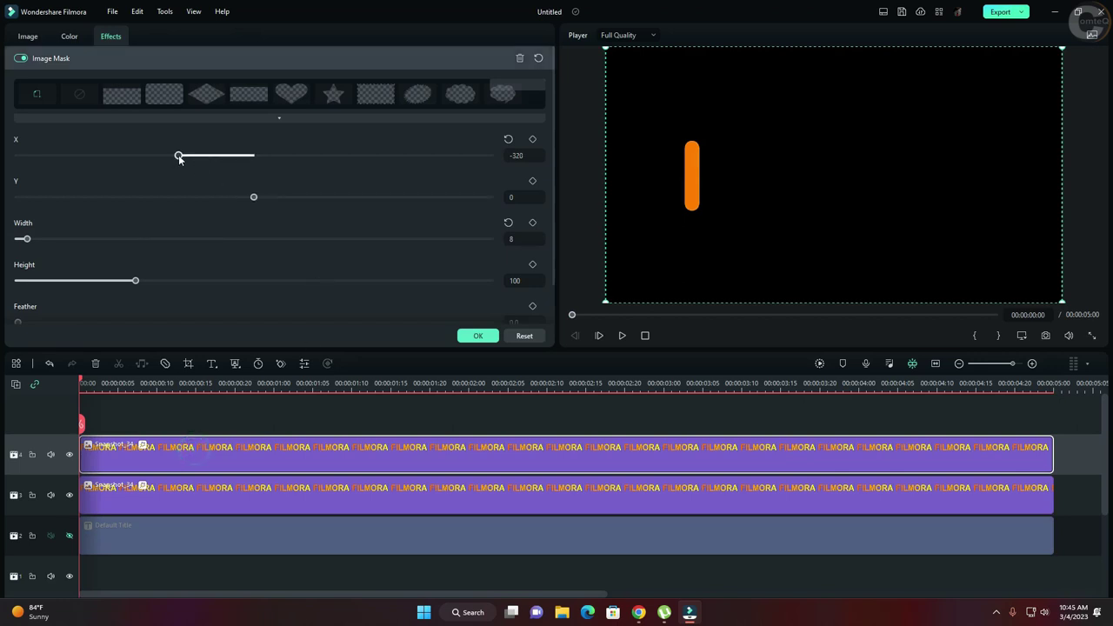
left_click_drag(178, 156, 303, 178)
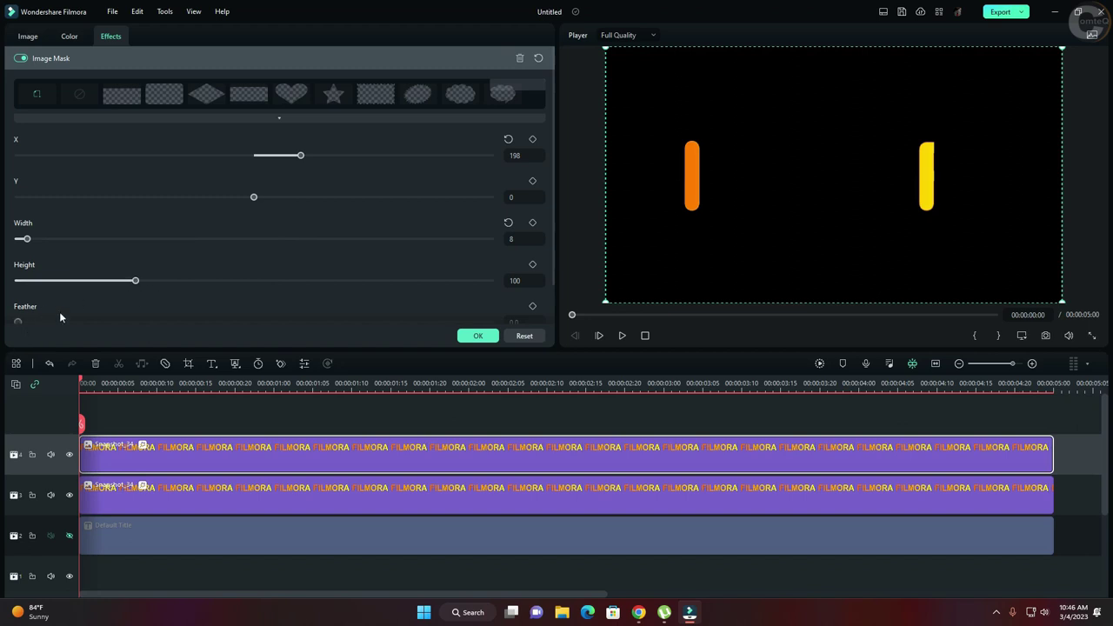
left_click_drag(135, 281, 44, 301)
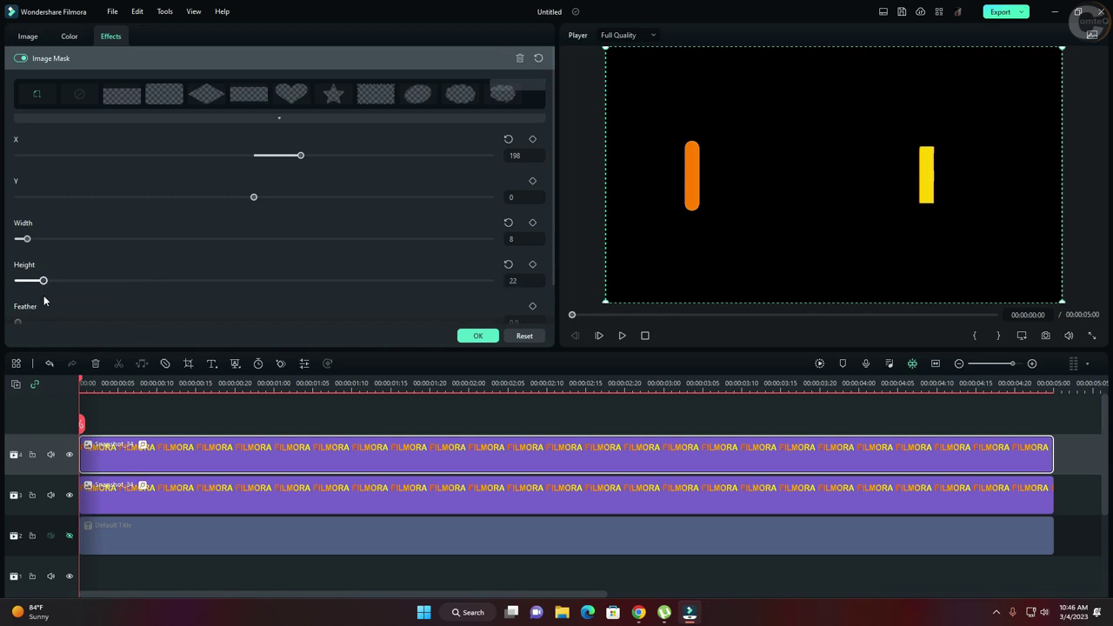
left_click(478, 337)
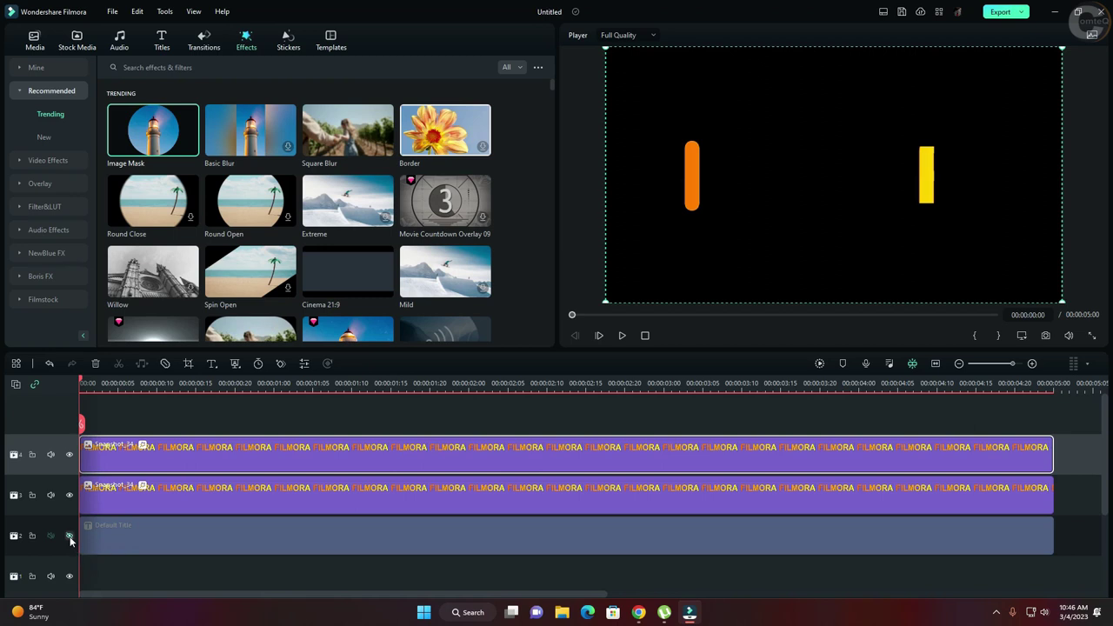
Unhide the title on track 2 and keyframe the track 3 snapshot at the timeline start with Position Y at 232 px.
left_click(153, 426)
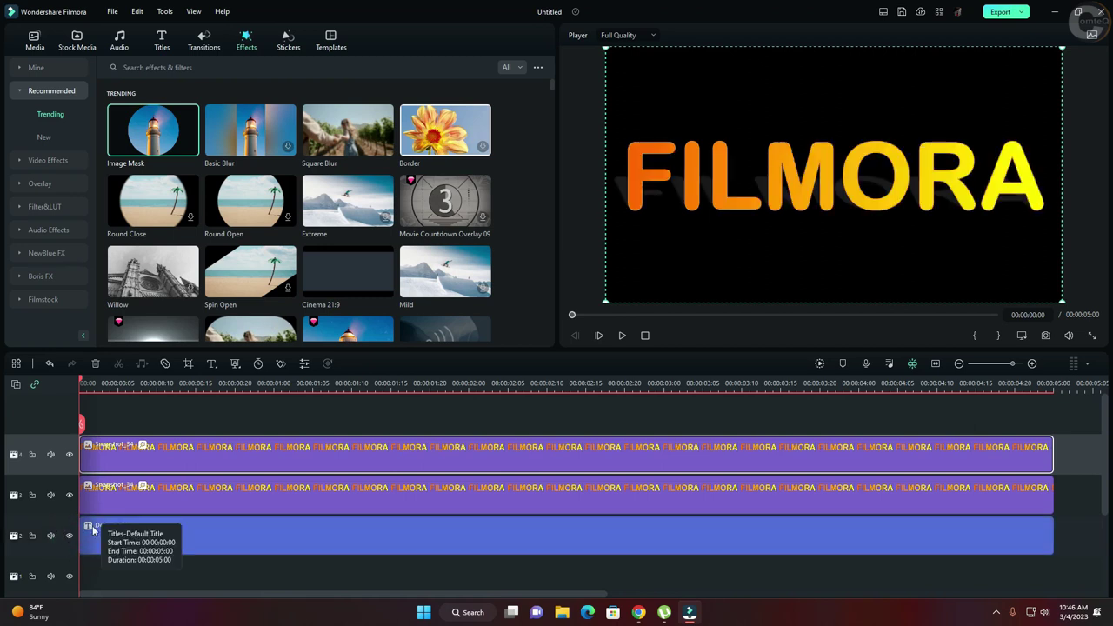
left_click(135, 506)
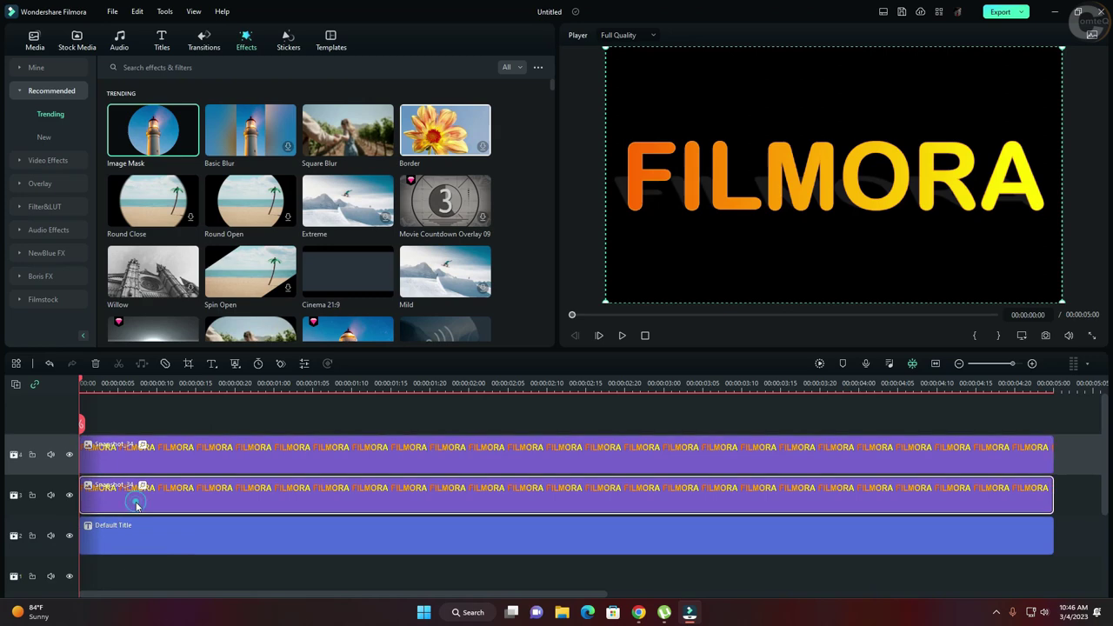
left_click(282, 366)
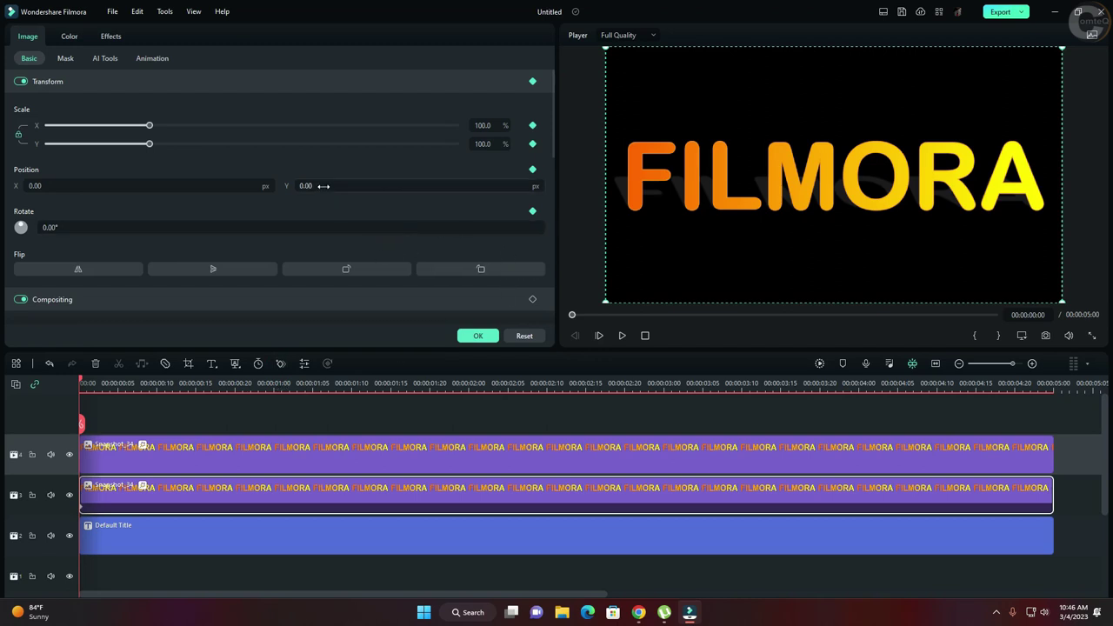
mouse_move(316, 185)
left_mouse_down()
mouse_move(379, 185)
mouse_move(337, 190)
left_mouse_up()
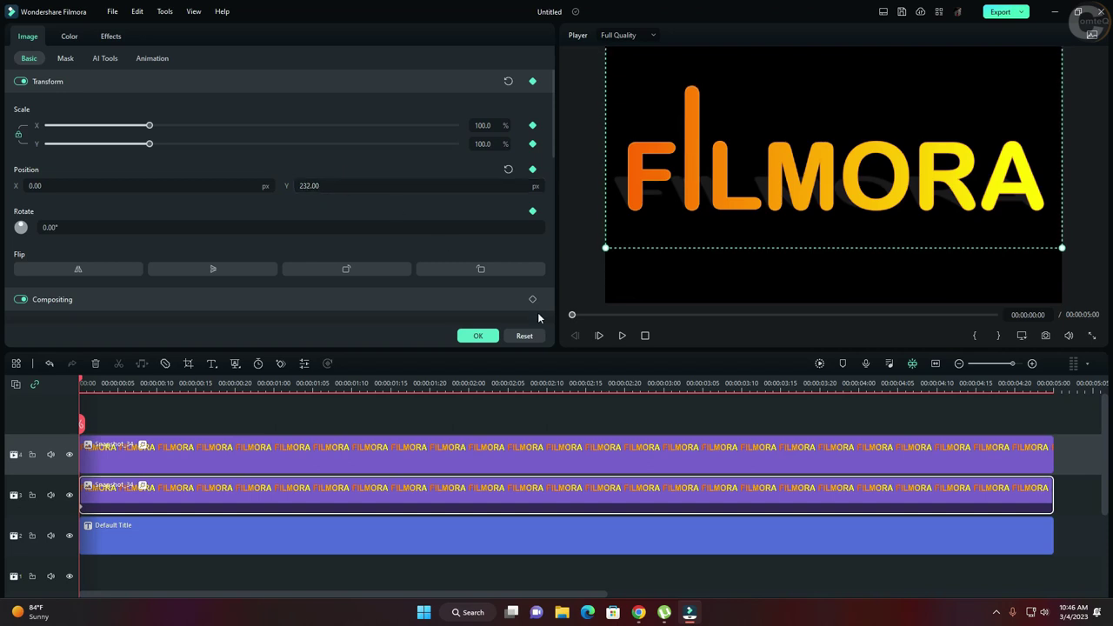
left_click(478, 336)
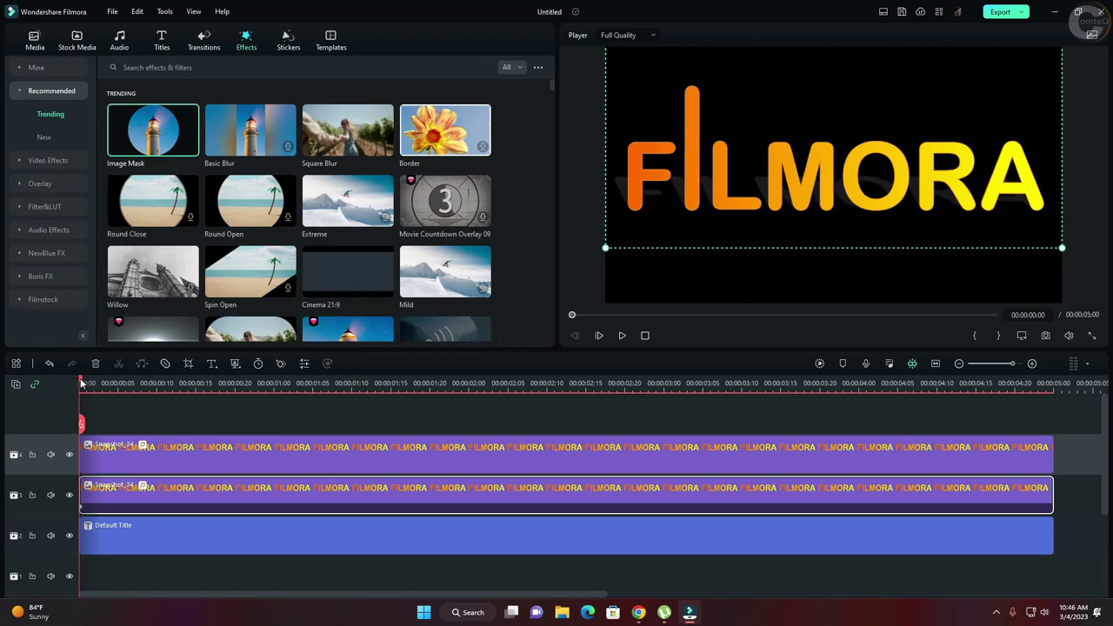
Add a keyframe with the position reset to 0 to the track 3 snapshot at 00:00:03:00 and preview the animation.
left_click_drag(81, 384, 663, 430)
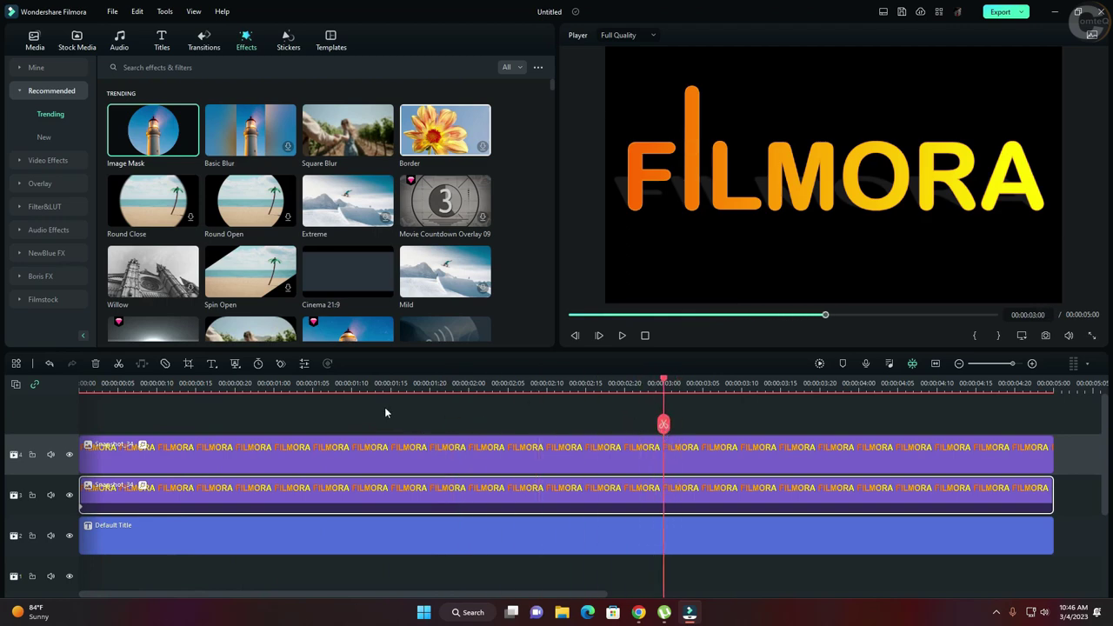
left_click(281, 365)
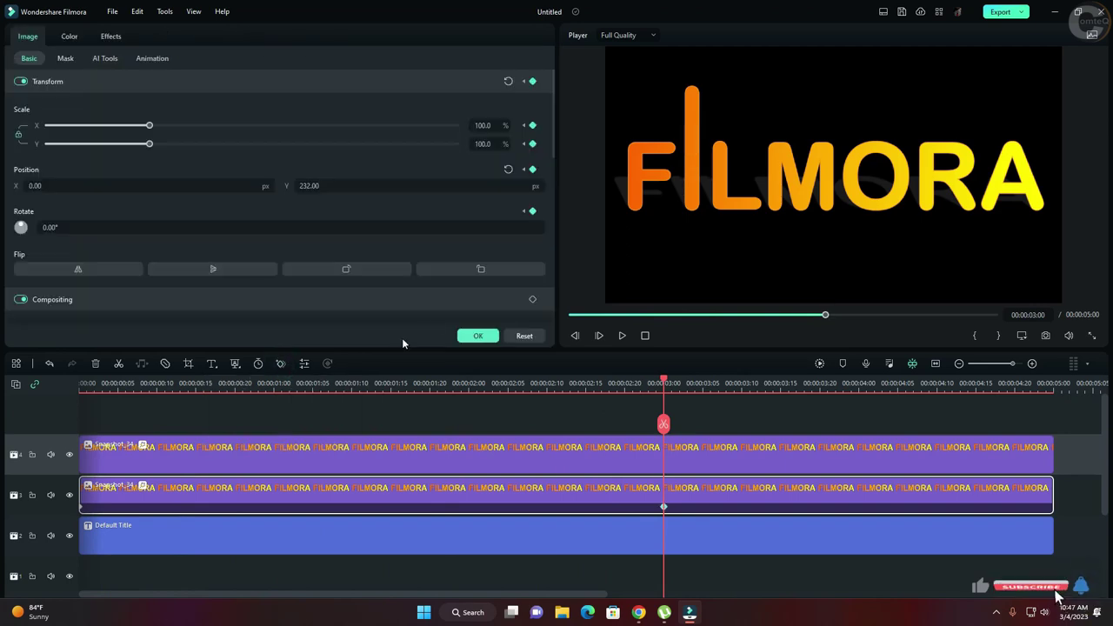
left_click(508, 169)
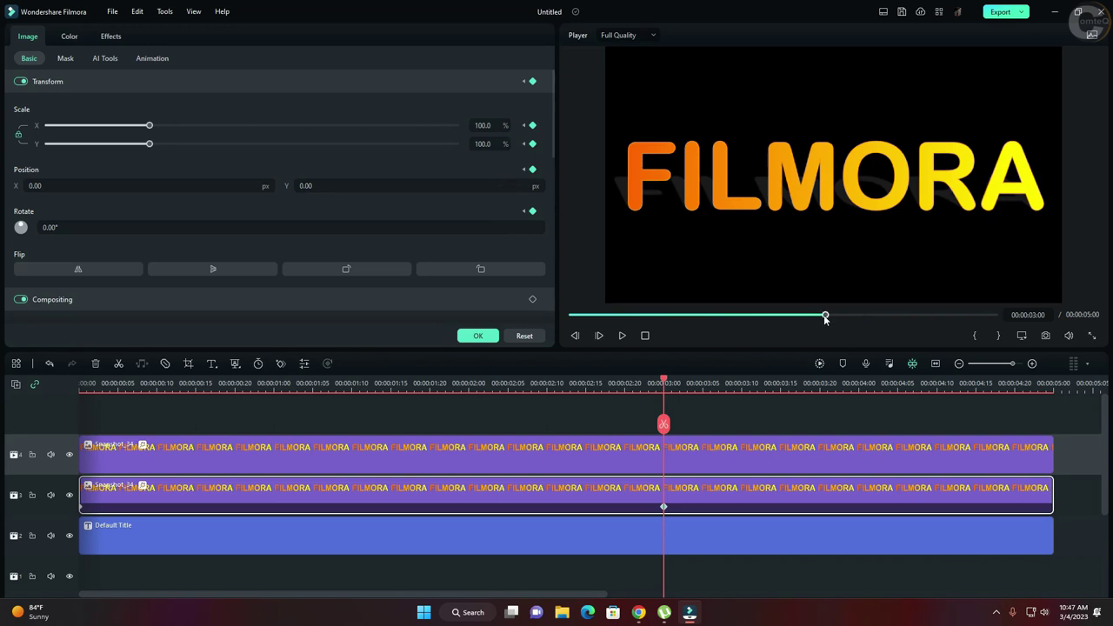
left_click_drag(825, 318, 543, 323)
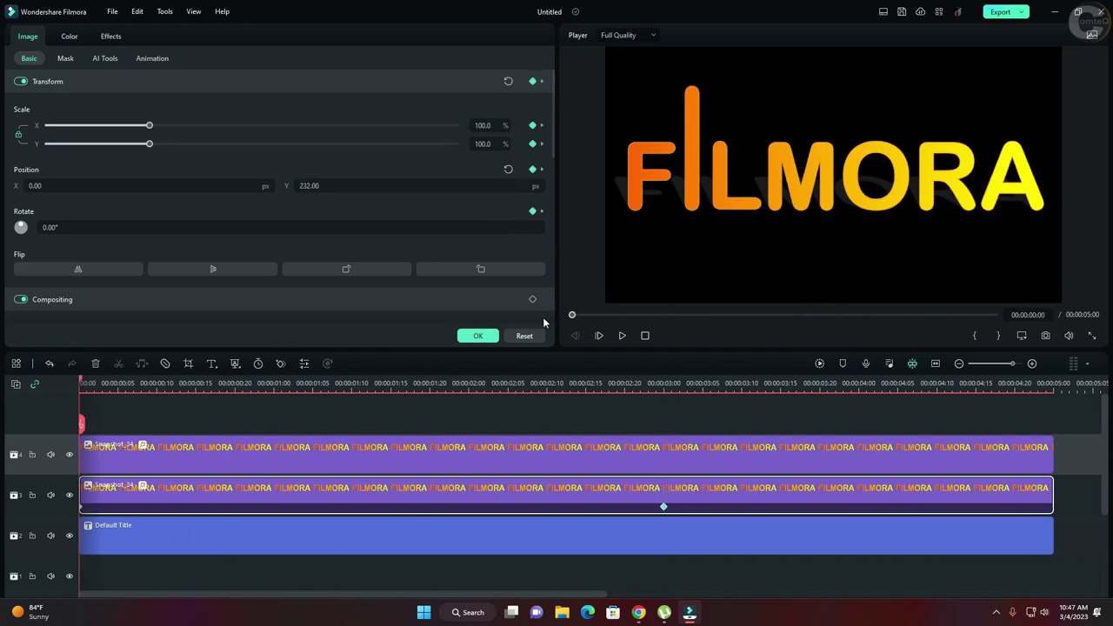
left_click(623, 336)
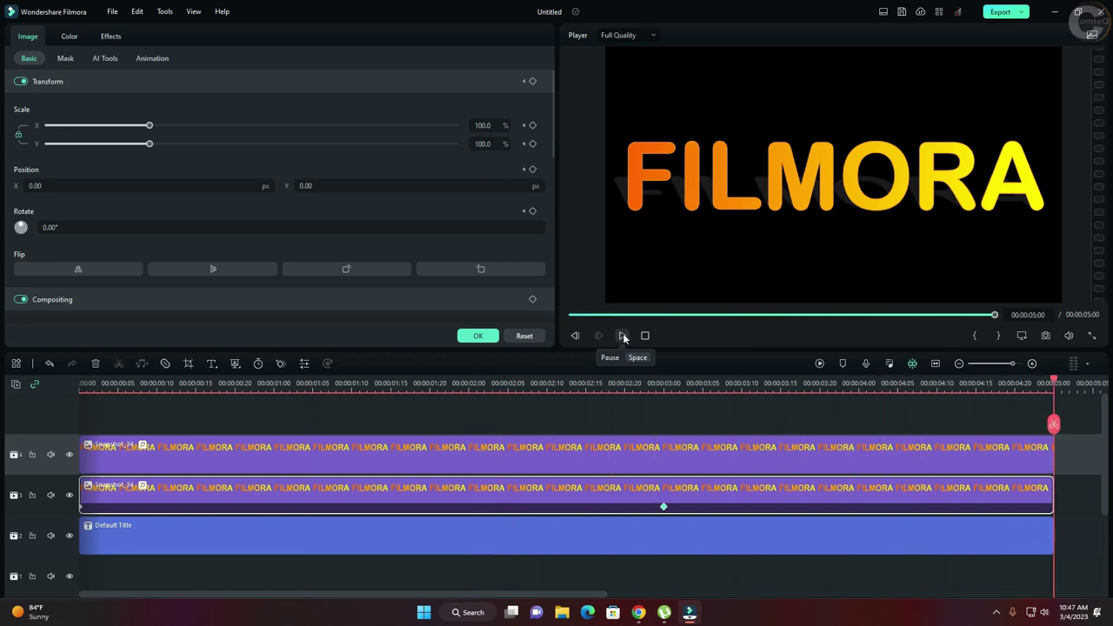
Keyframe the track 4 snapshot clip at the timeline start with Position Y at -228 px.
left_click(158, 457)
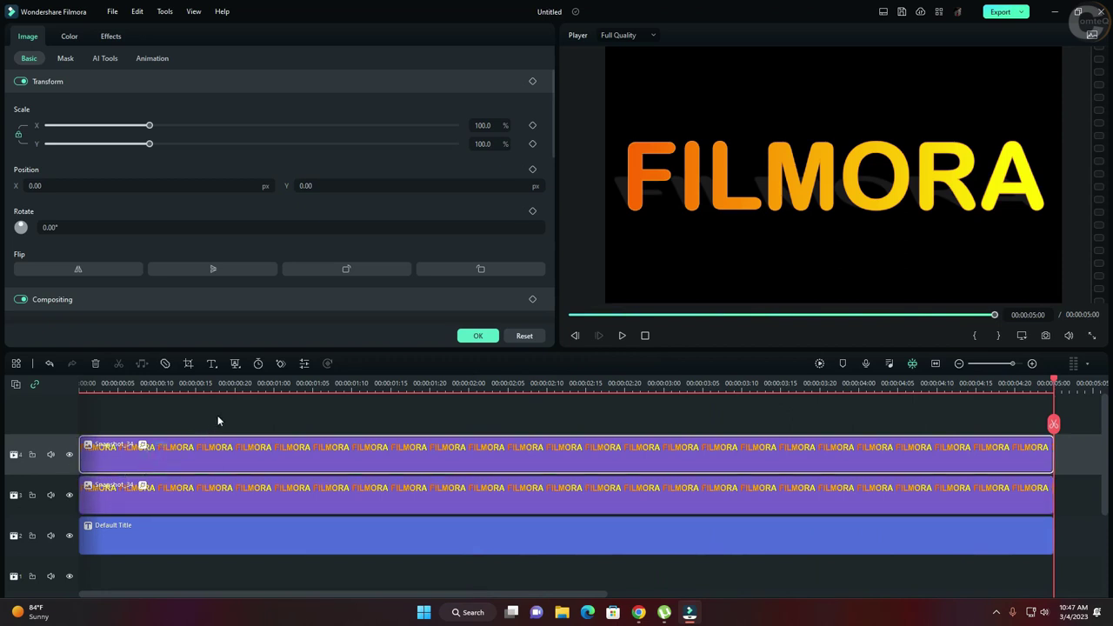
left_click(572, 316)
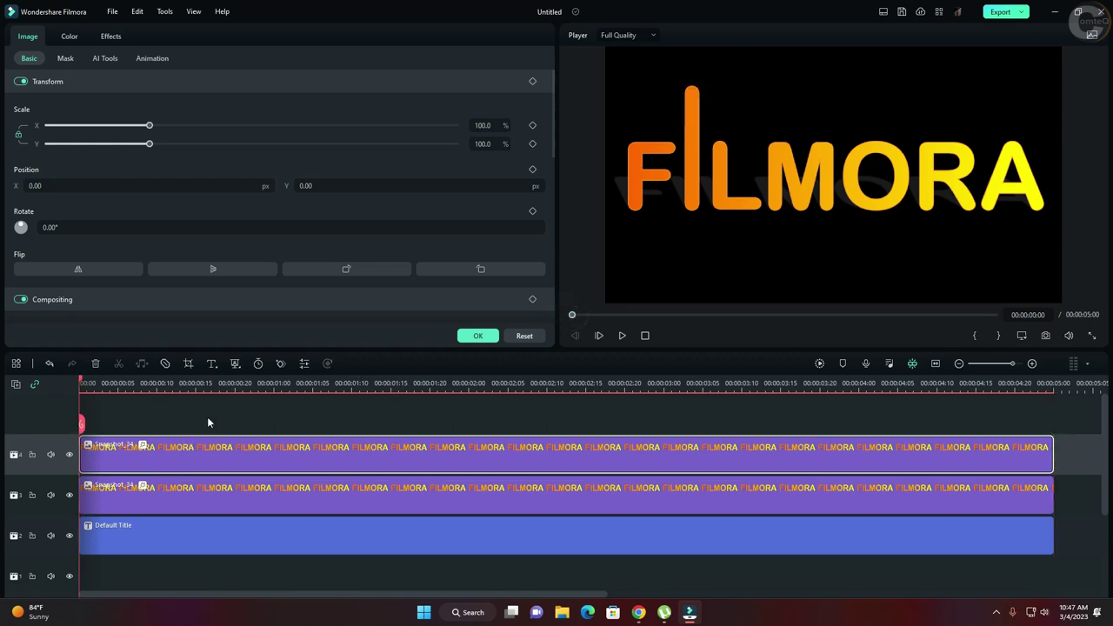
left_click(281, 364)
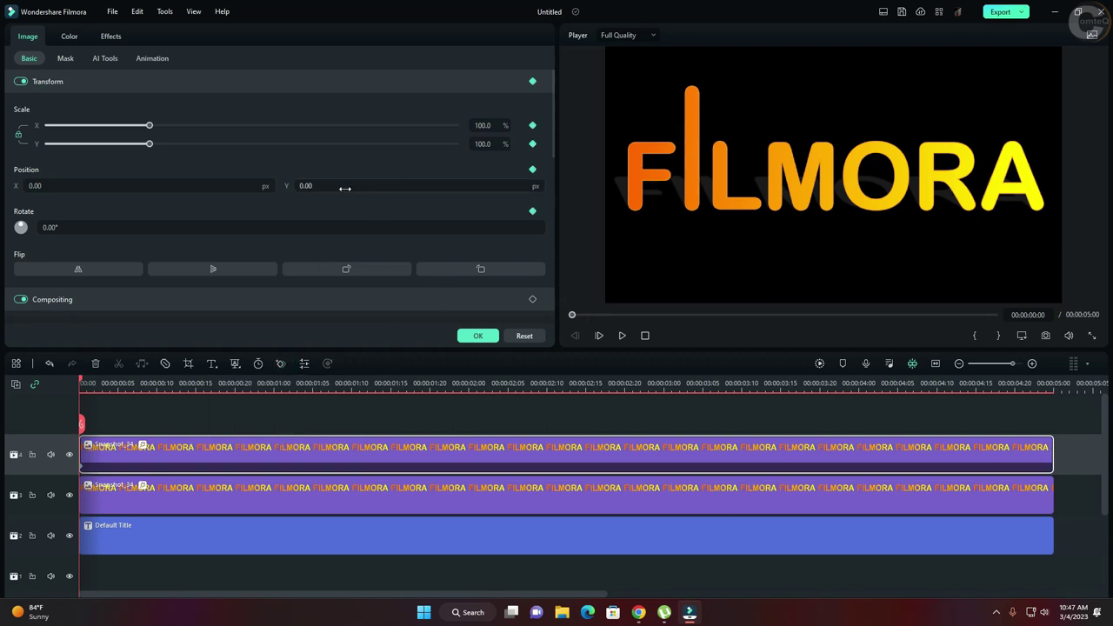
left_click(318, 186)
type("123")
key("Return")
left_click_drag(318, 185, 175, 185)
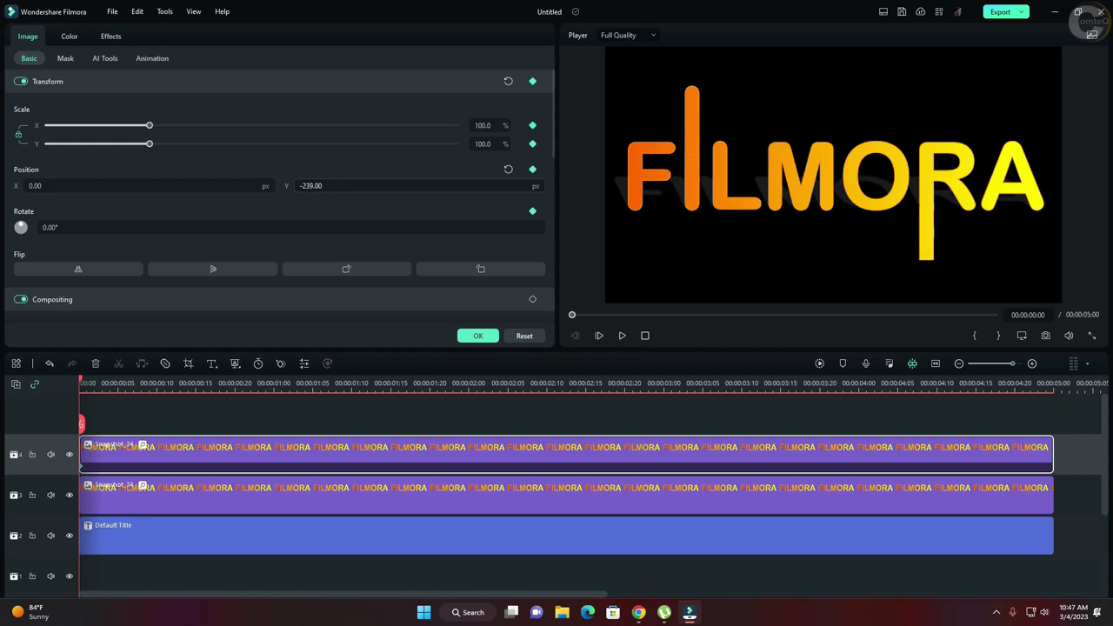
left_click_drag(175, 185, 187, 185)
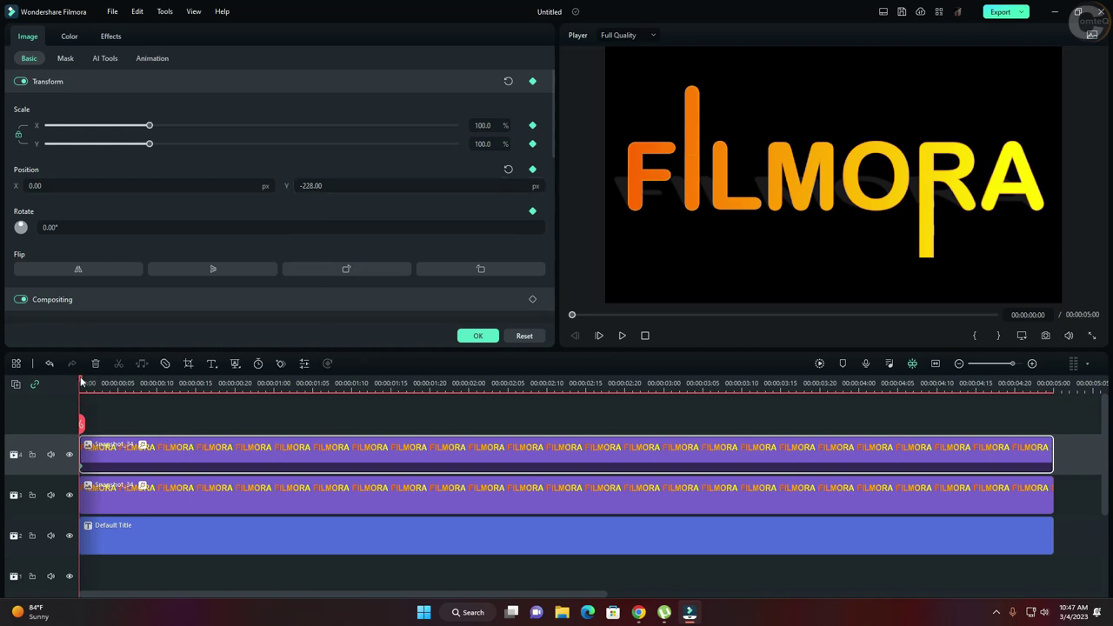
Add a keyframe with the position reset to 0 to the track 4 snapshot at 00:00:03:00 and preview the animation from the start.
left_click_drag(81, 383, 662, 451)
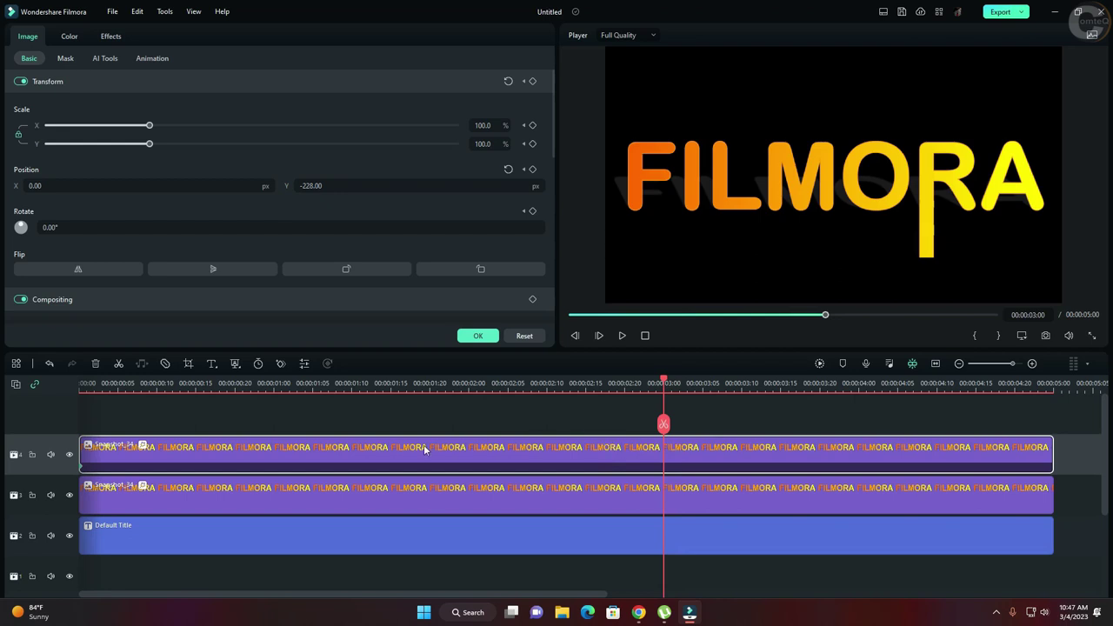
left_click(280, 364)
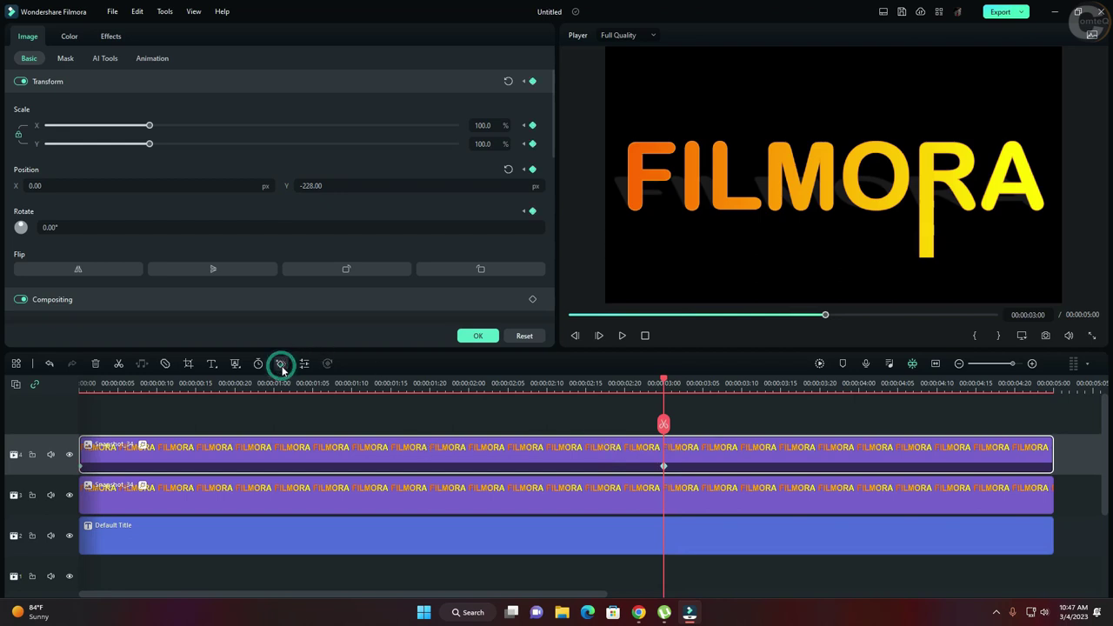
left_click(510, 169)
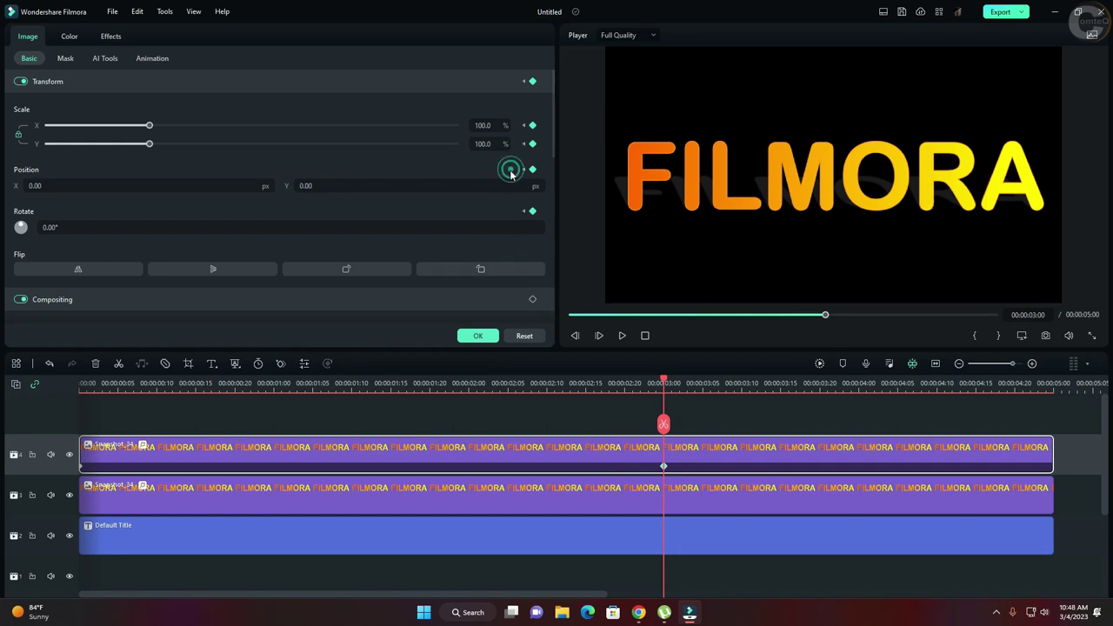
left_click_drag(824, 314, 545, 316)
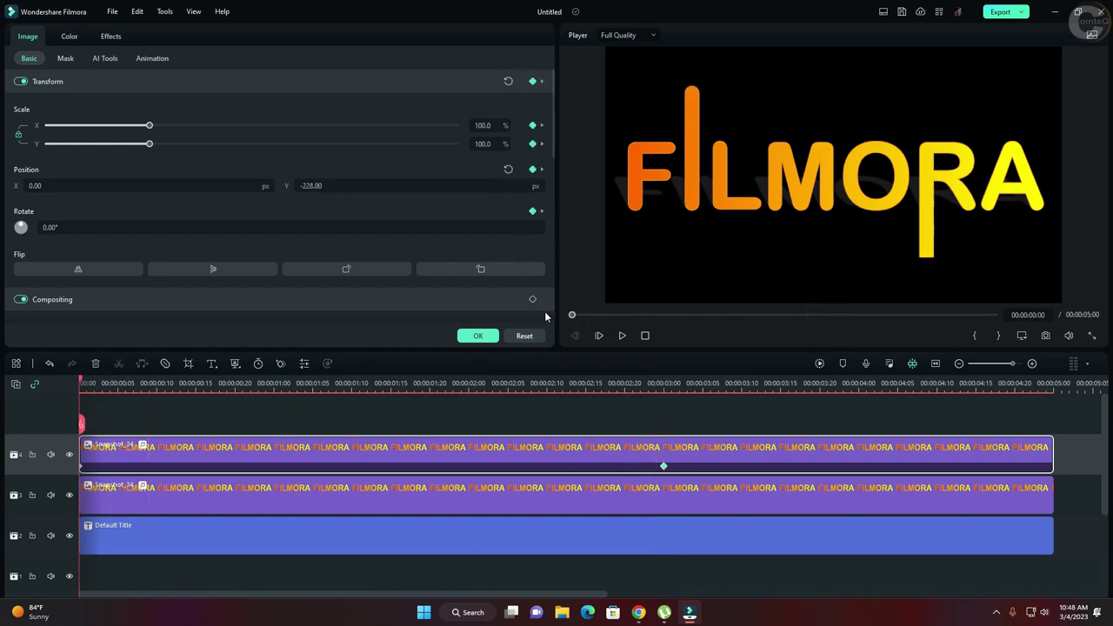
left_click(622, 337)
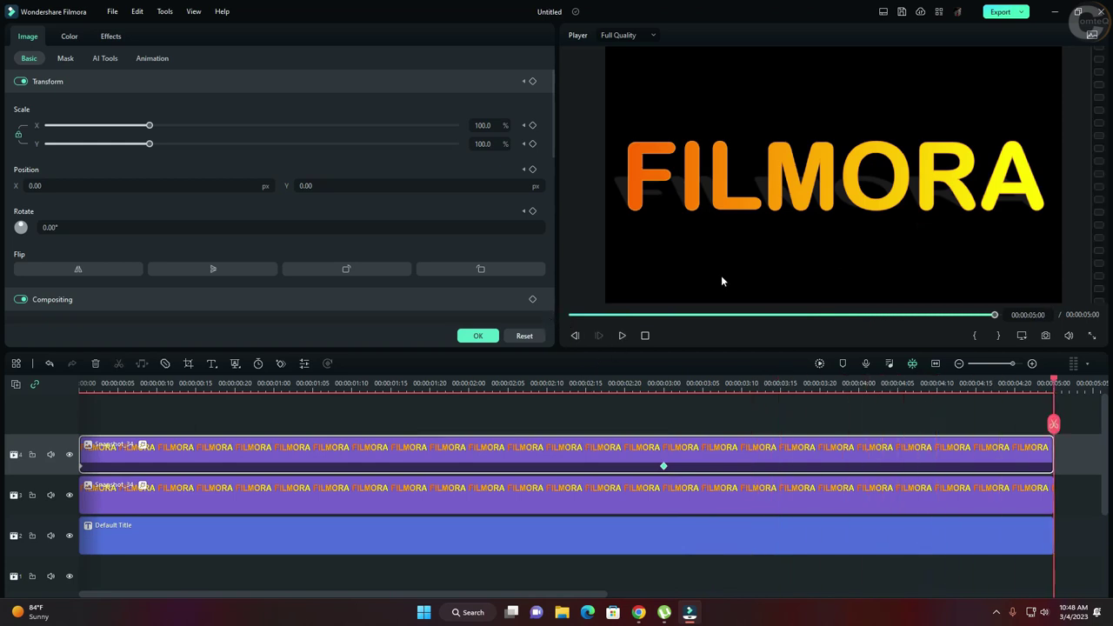
Set up a local MP4 export named ANIMATION INTRO with Higher quality and a 30 fps frame rate.
left_click(1001, 12)
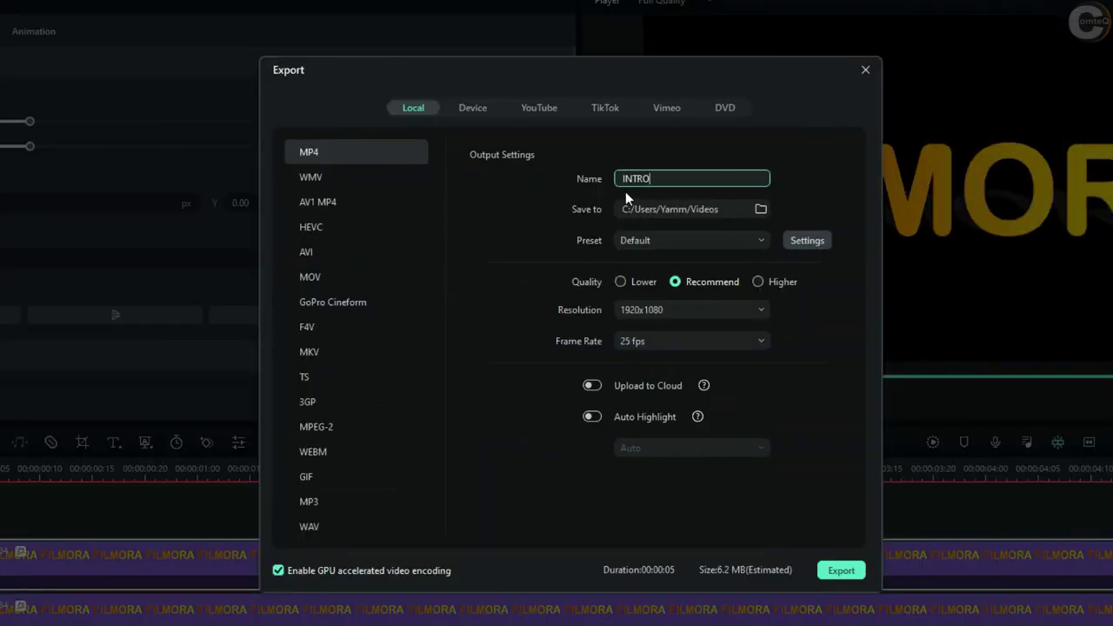
key("BackSpace")
key("BackSpace")
type("ANIMATION INTRO")
left_click(758, 282)
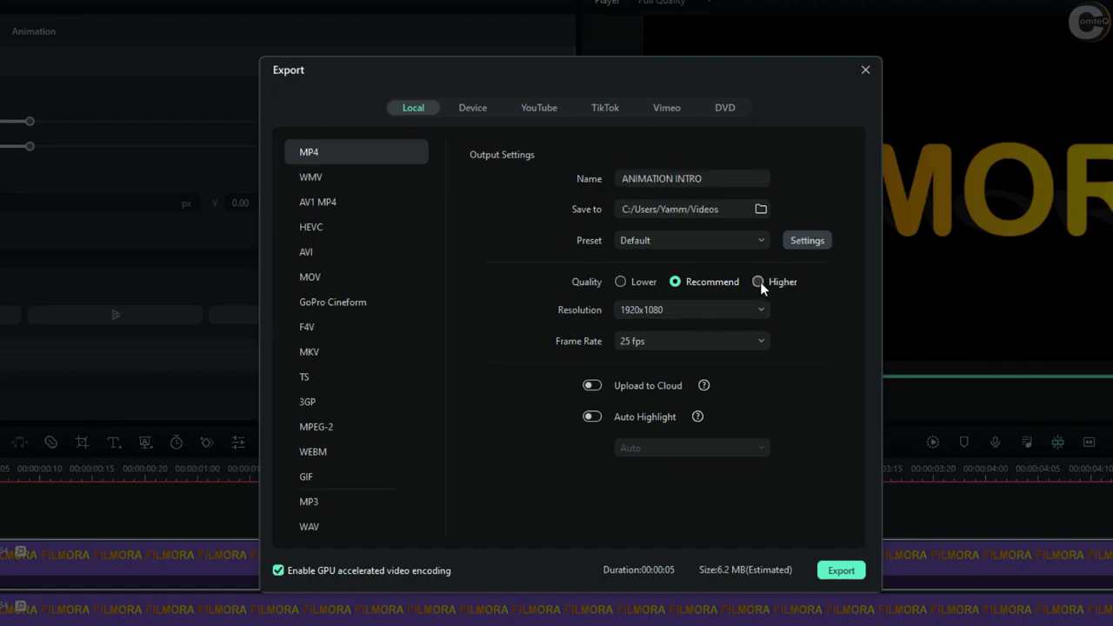
left_click(757, 343)
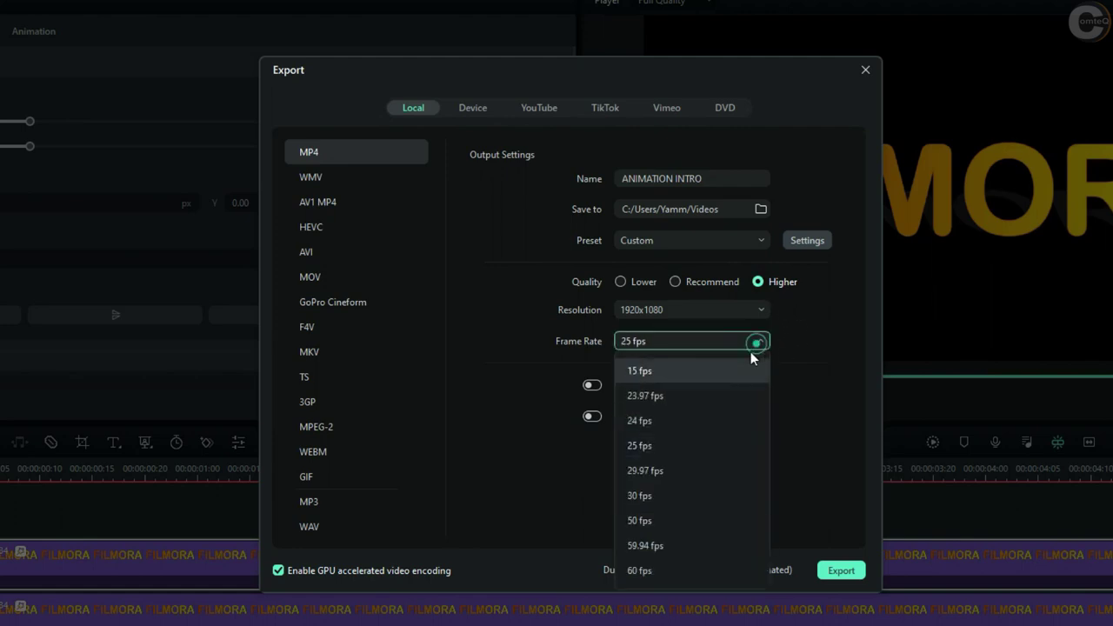
left_click(670, 496)
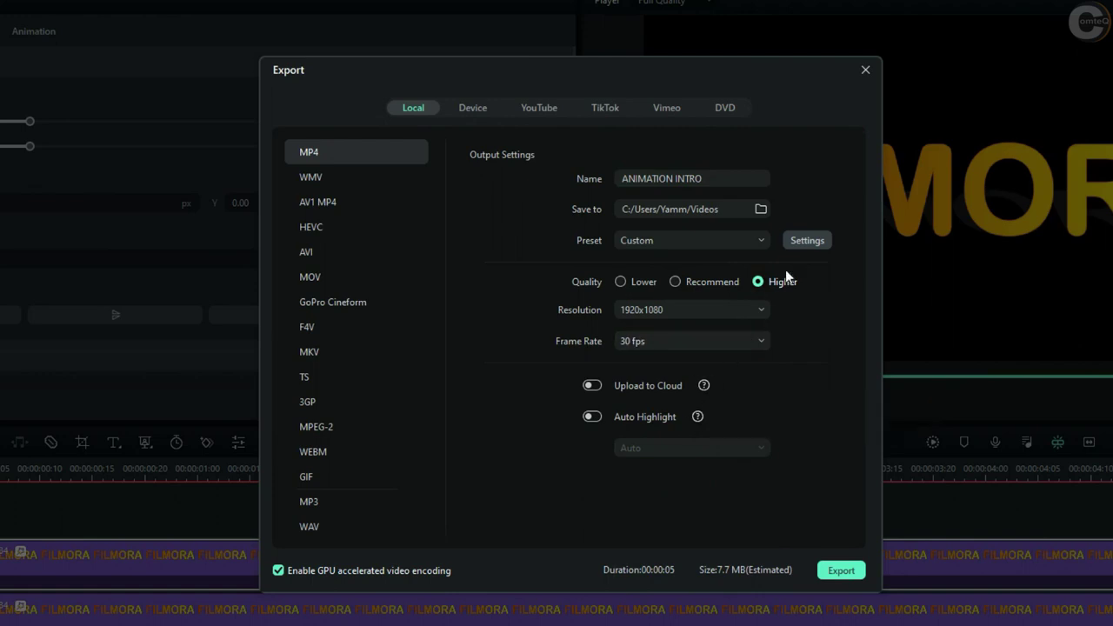
Set the export's compression quality to High, export the video and close the export window.
left_click(809, 241)
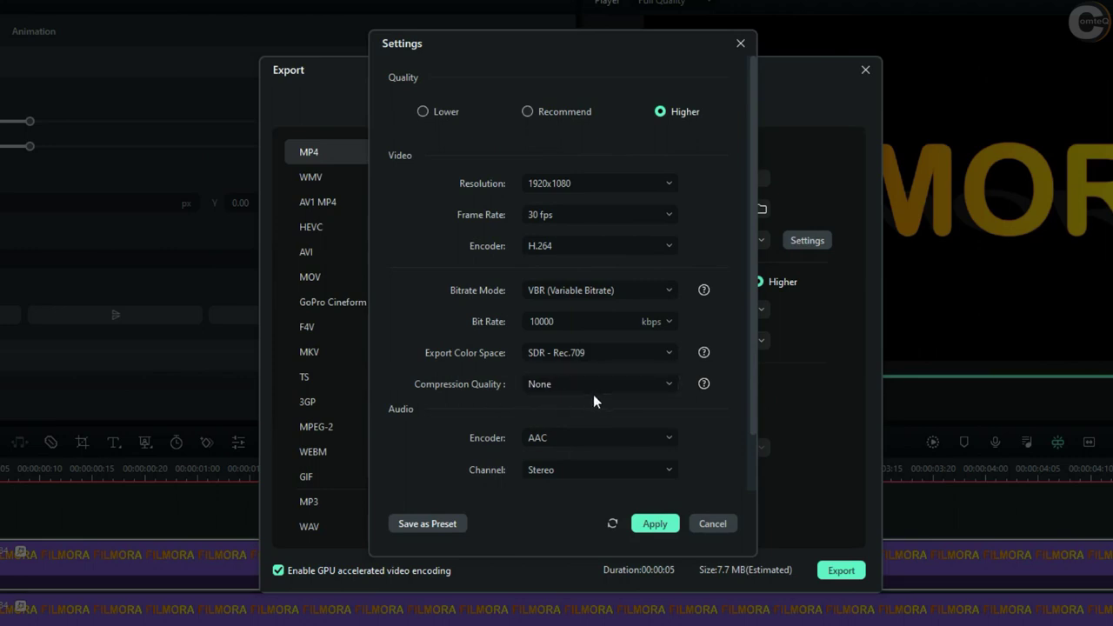
left_click(670, 383)
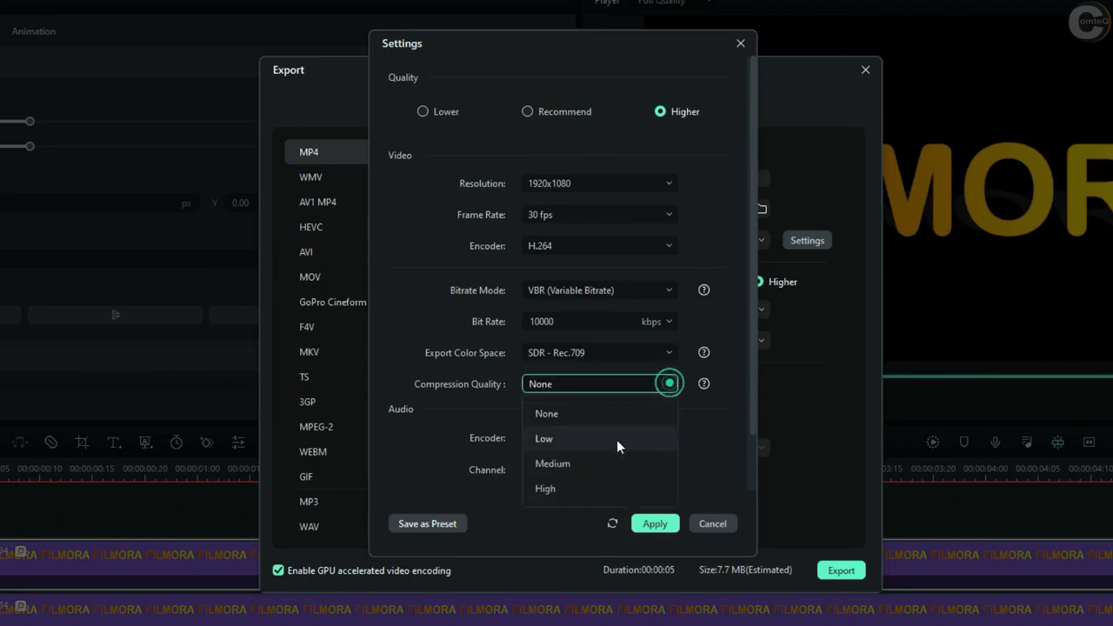
left_click(565, 488)
left_click(653, 523)
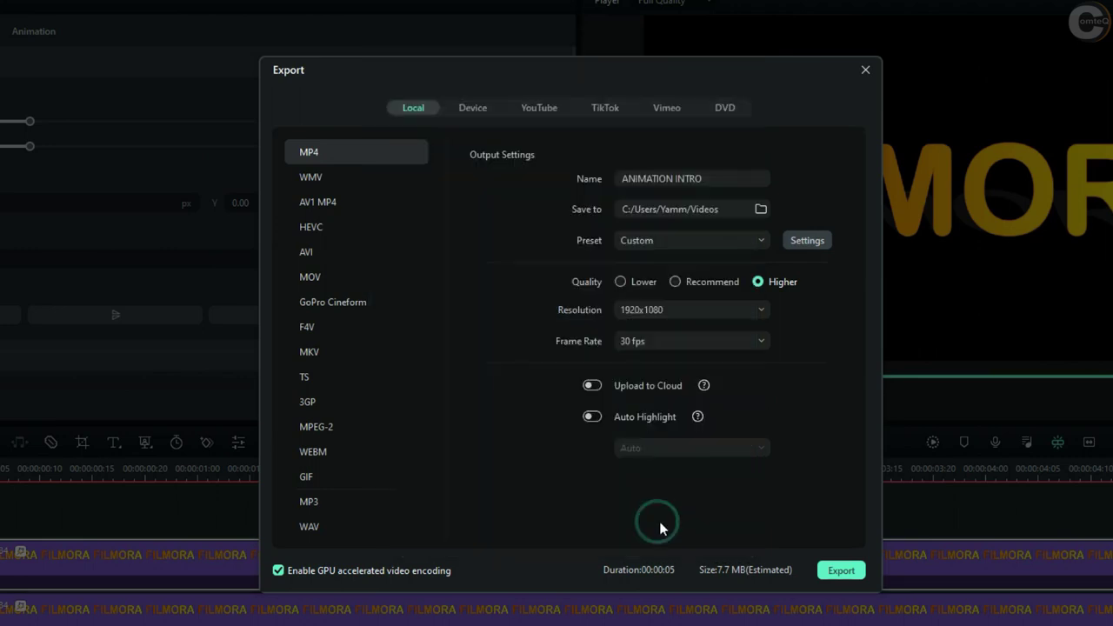
left_click(838, 574)
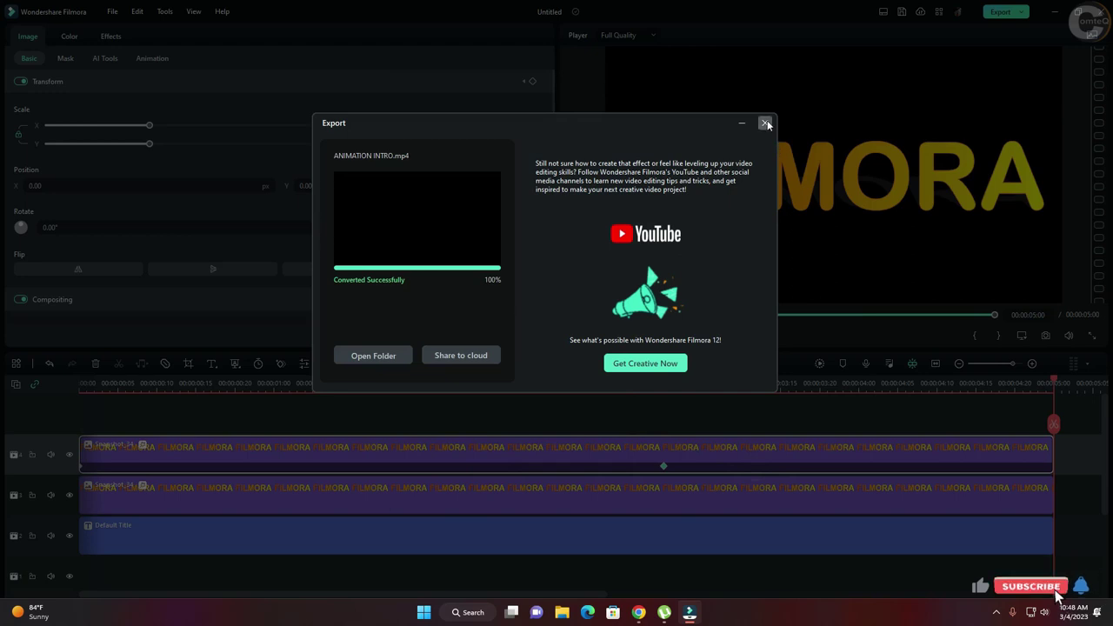
left_click(860, 118)
Delete the snapshot clips and the title from the timeline.
left_click(330, 507)
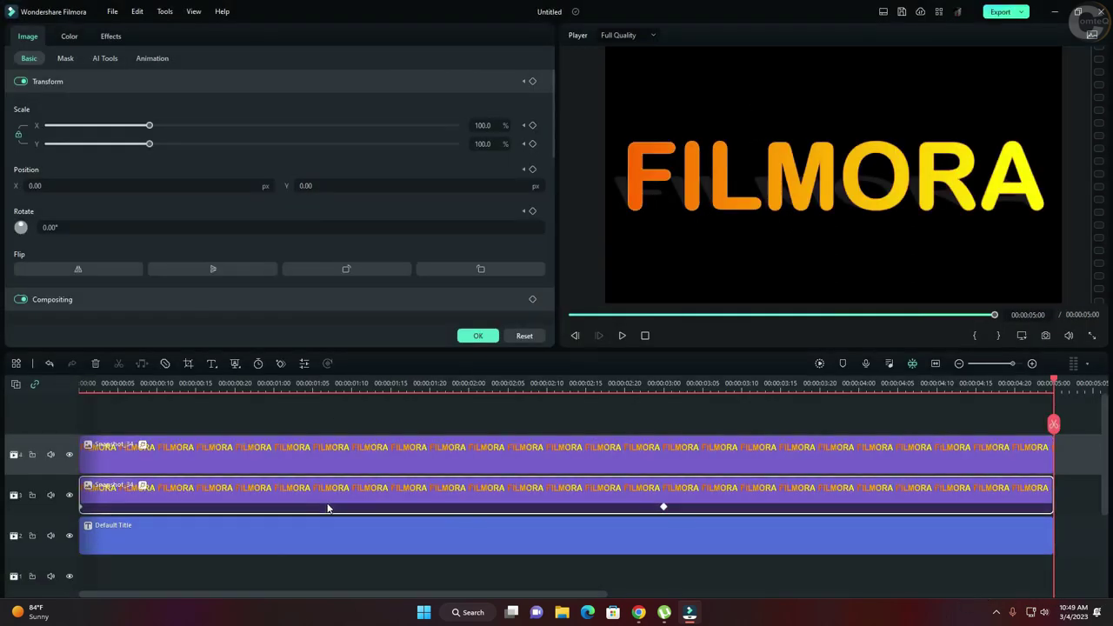
left_click(332, 518, "ctrl")
right_click(326, 505)
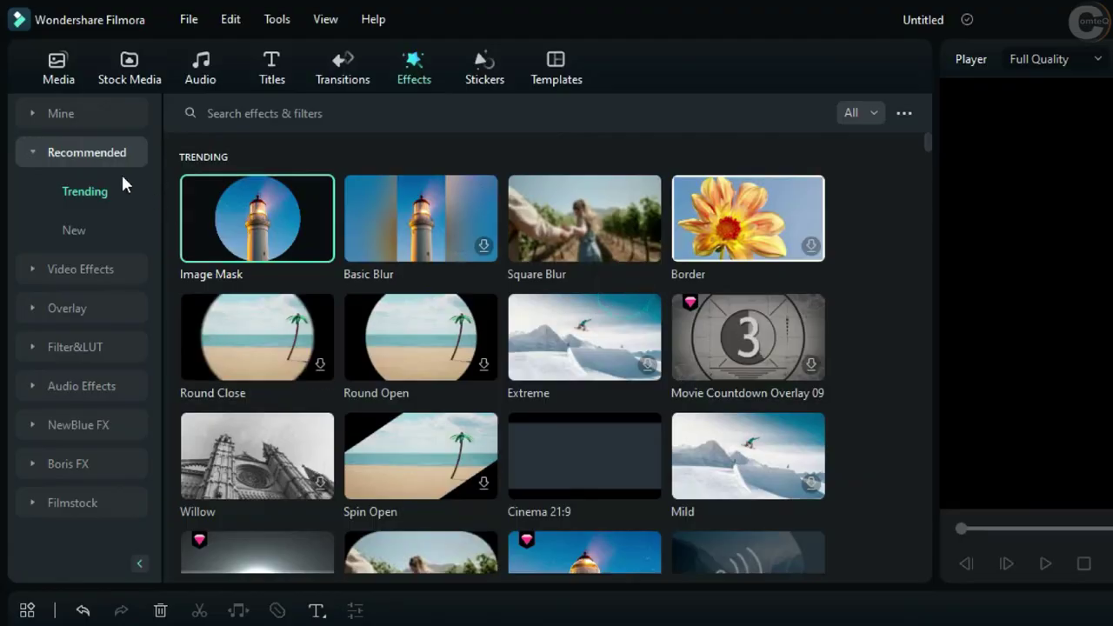
Import the ANIMATION INTRO video from the Videos folder into the project media.
left_click(58, 66)
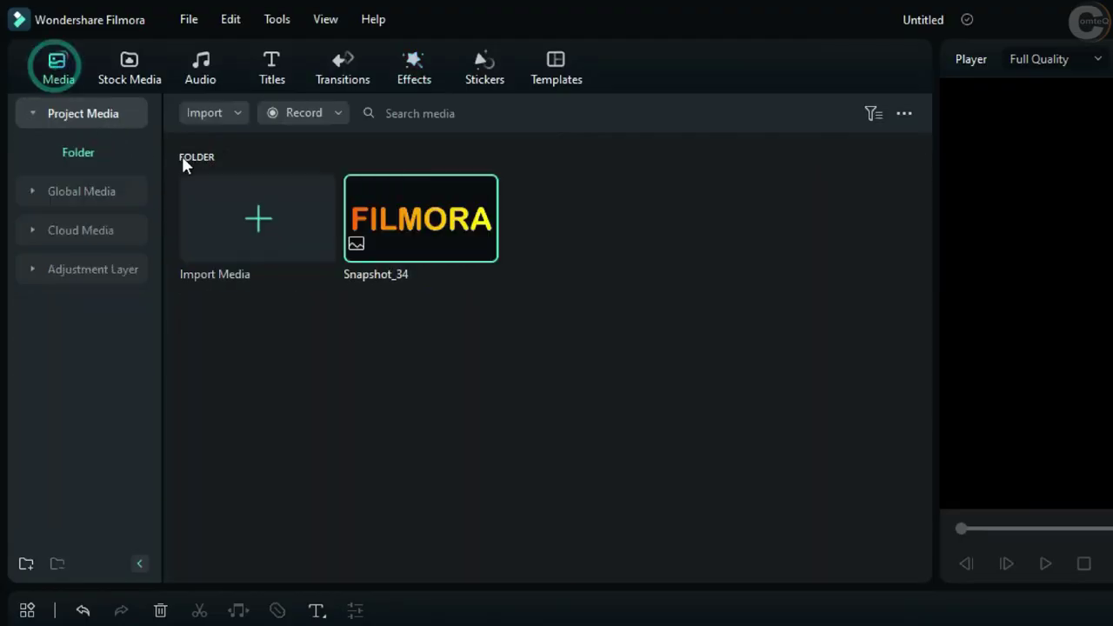
left_click(207, 112)
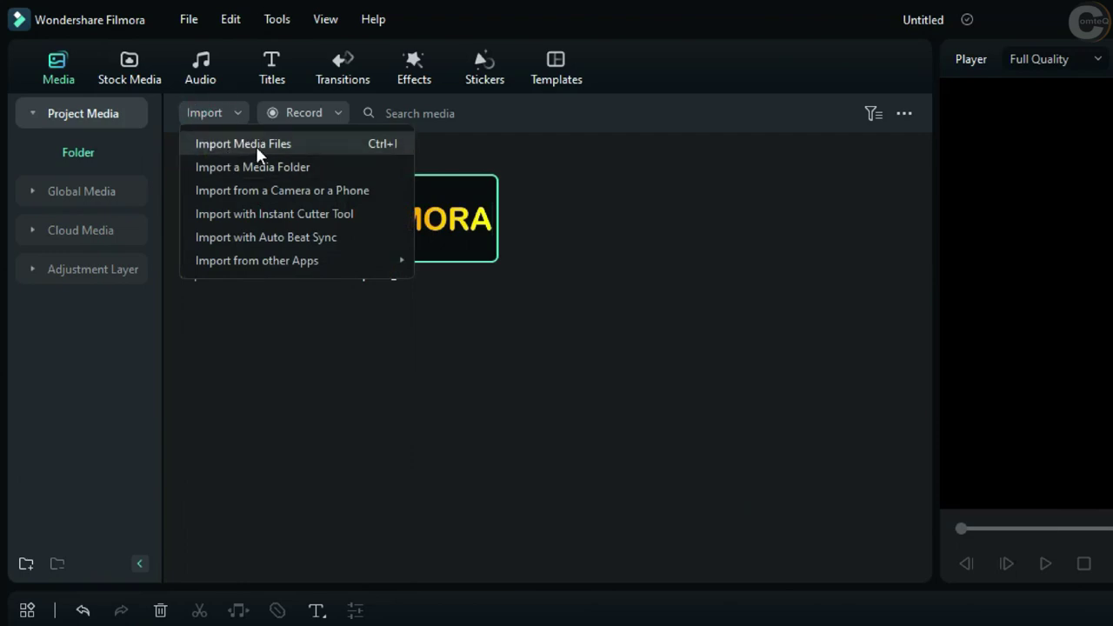
left_click(259, 146)
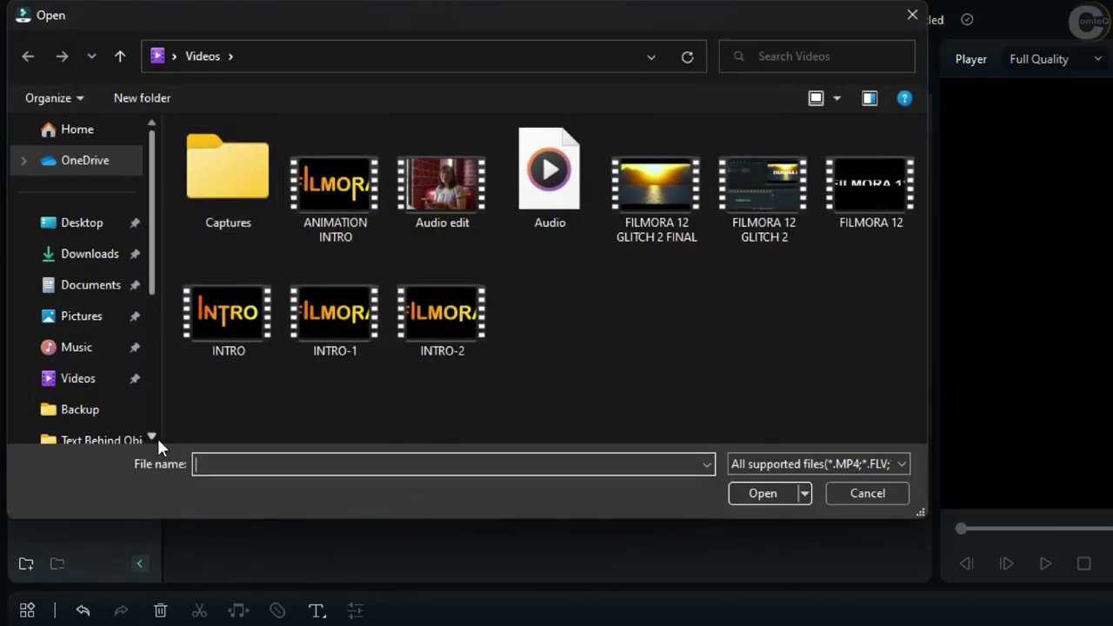
left_click(335, 195)
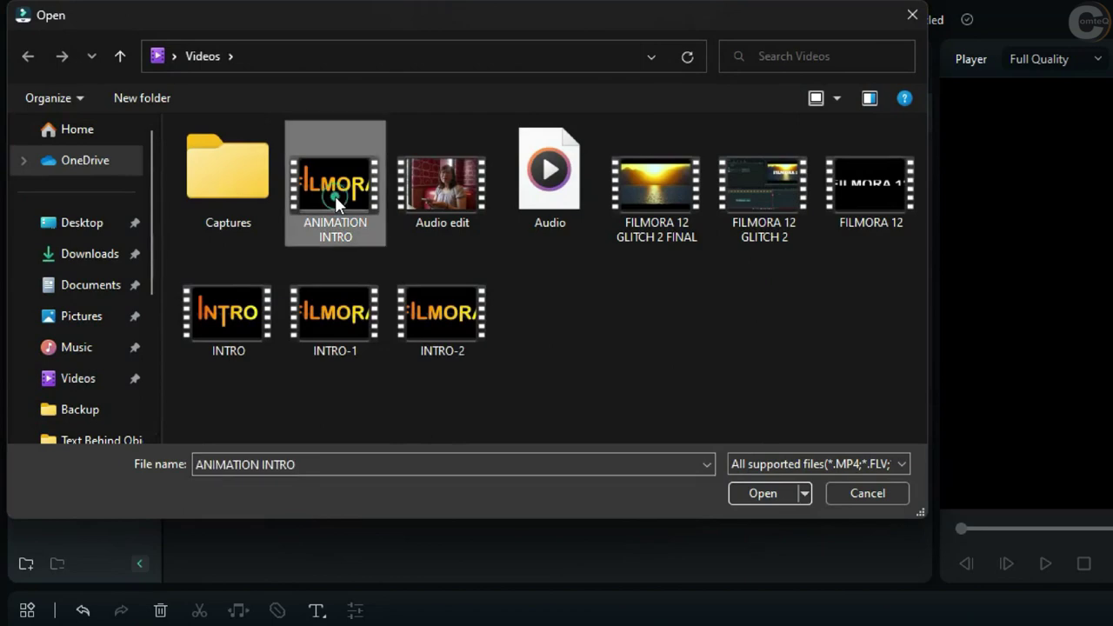
left_click(758, 494)
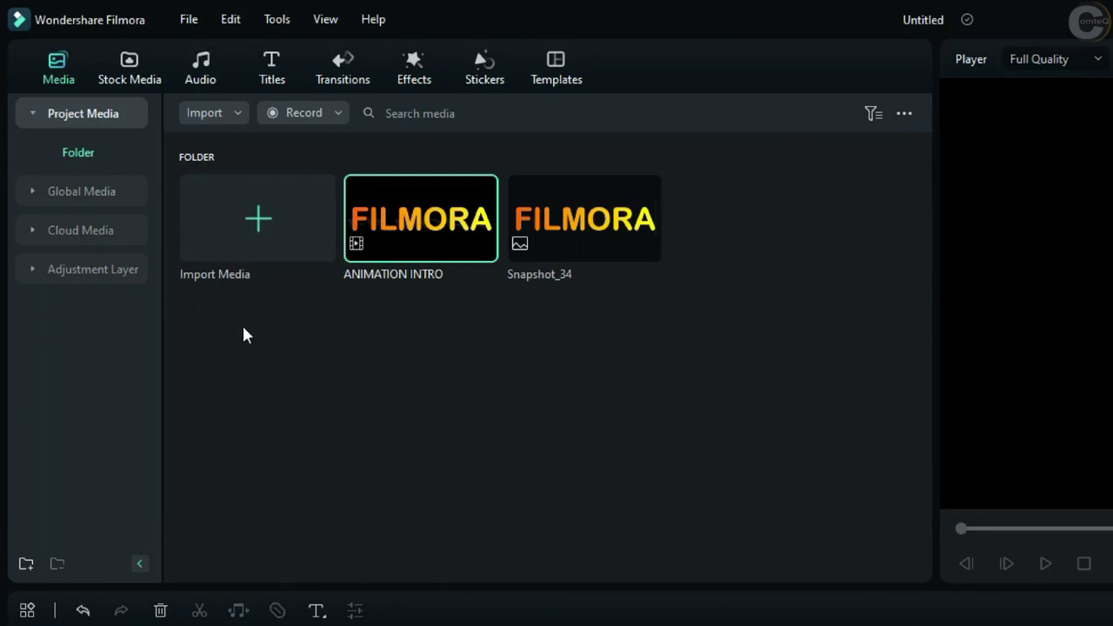
Place the downloaded hot-air balloon stock video at the timeline start and the ANIMATION INTRO clip on the track above it.
left_click(127, 76)
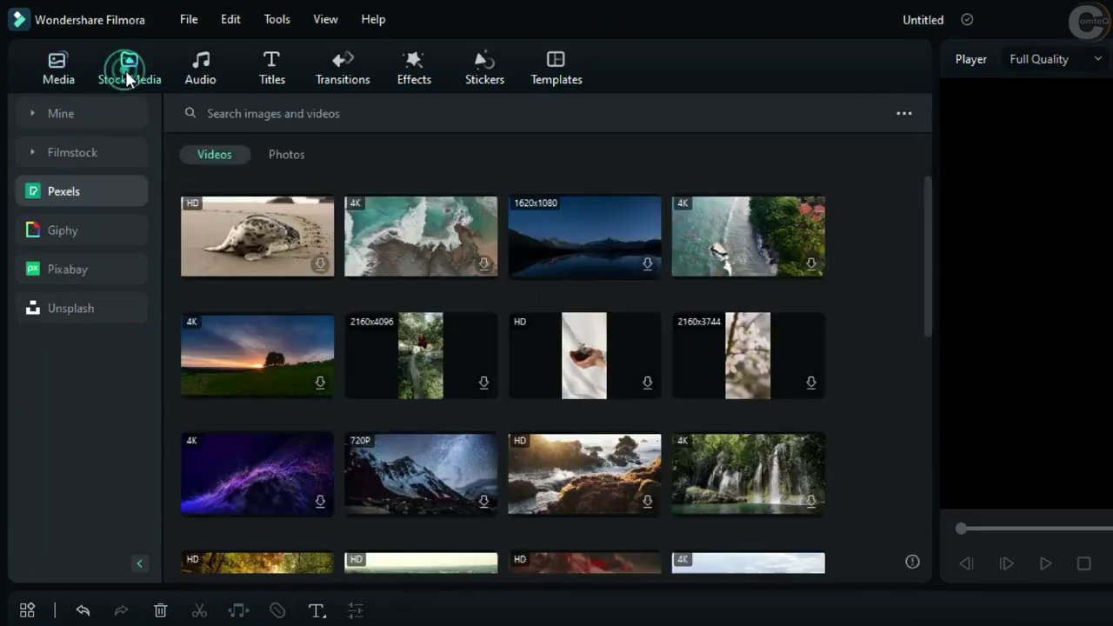
left_click(32, 114)
left_click(99, 193)
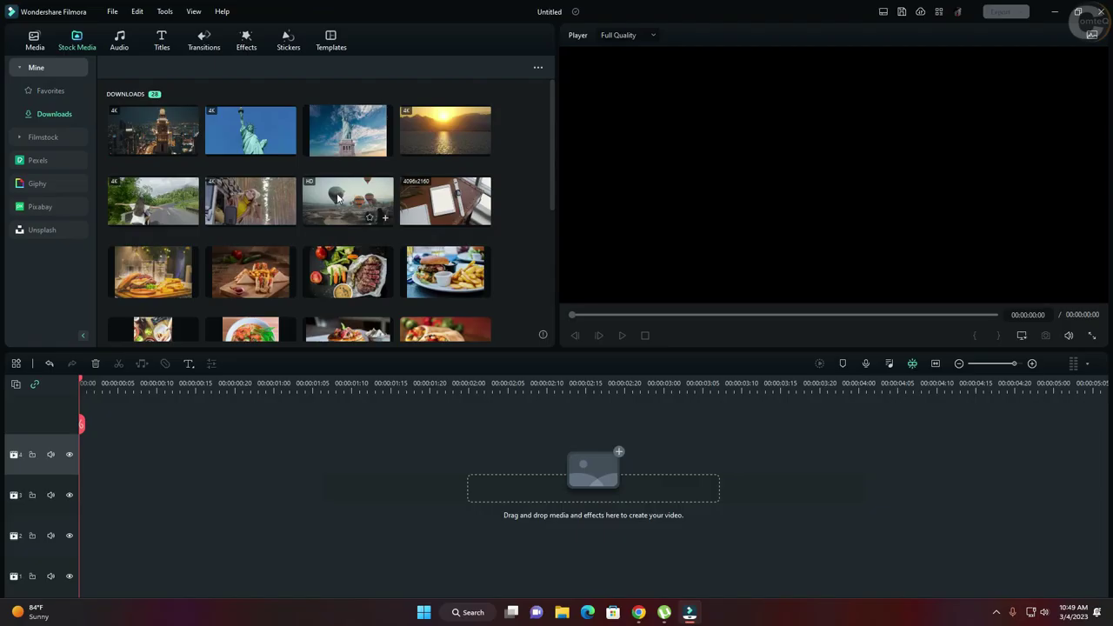
left_click_drag(341, 195, 311, 298)
left_click_drag(141, 445, 81, 435)
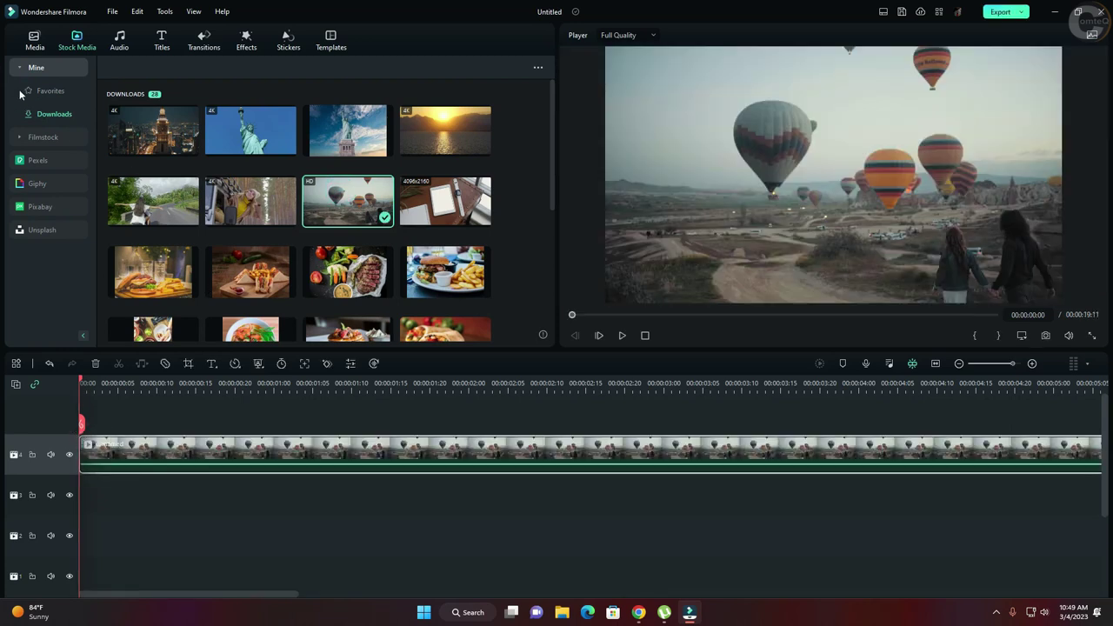
left_click(35, 44)
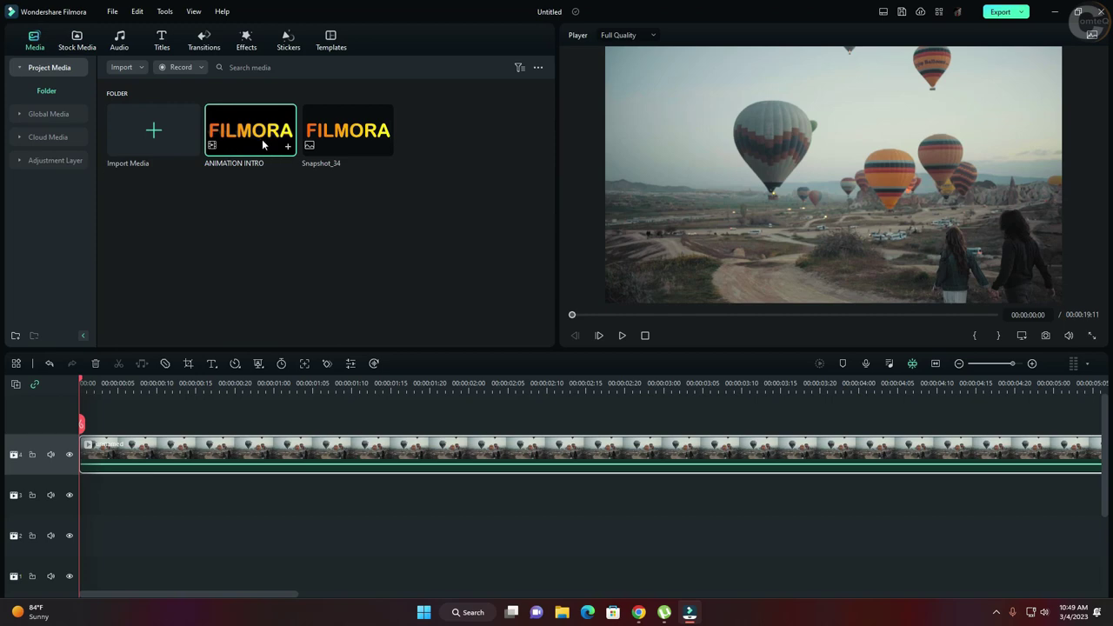
left_click_drag(259, 132, 83, 416)
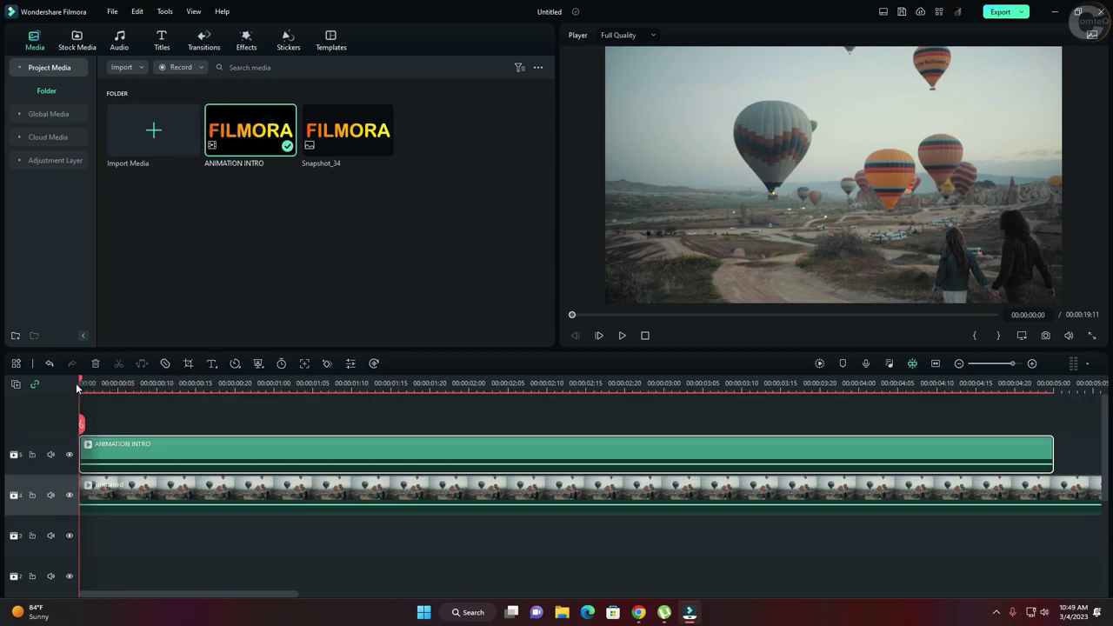
Set the ANIMATION INTRO clip's blend mode to Lighten and preview the title over the balloon footage.
double_click(153, 458)
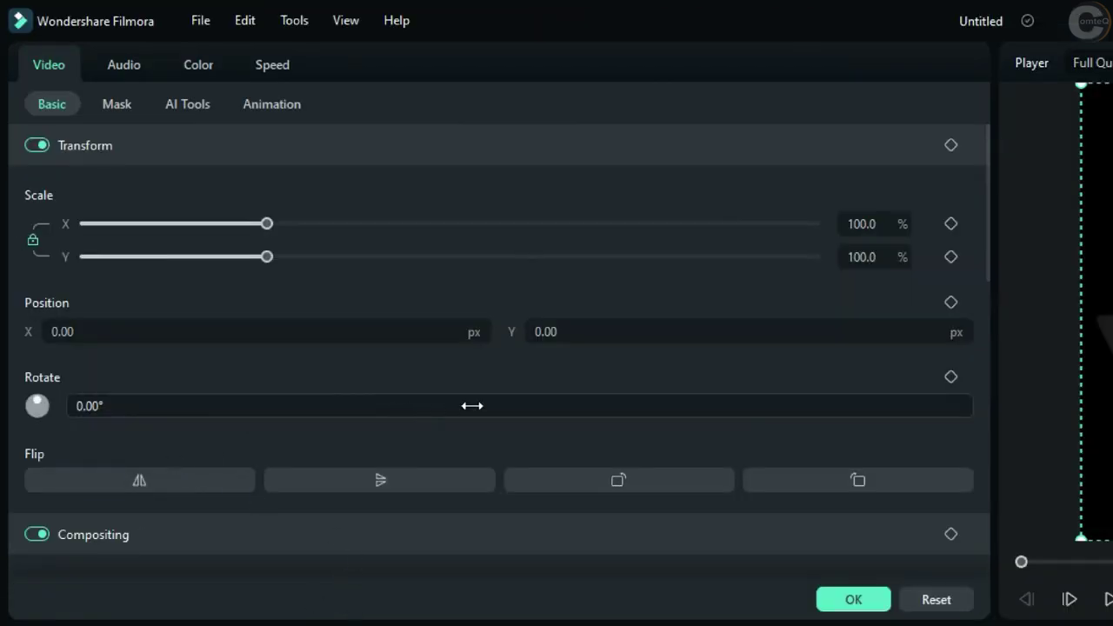
scroll(472, 405, "down", 3)
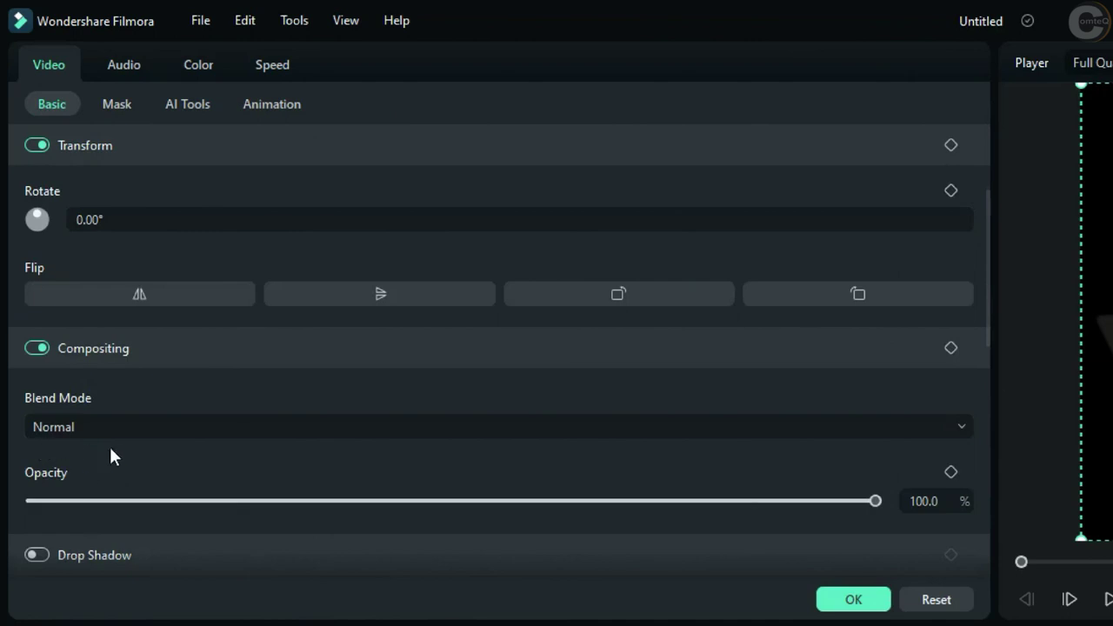
left_click(955, 438)
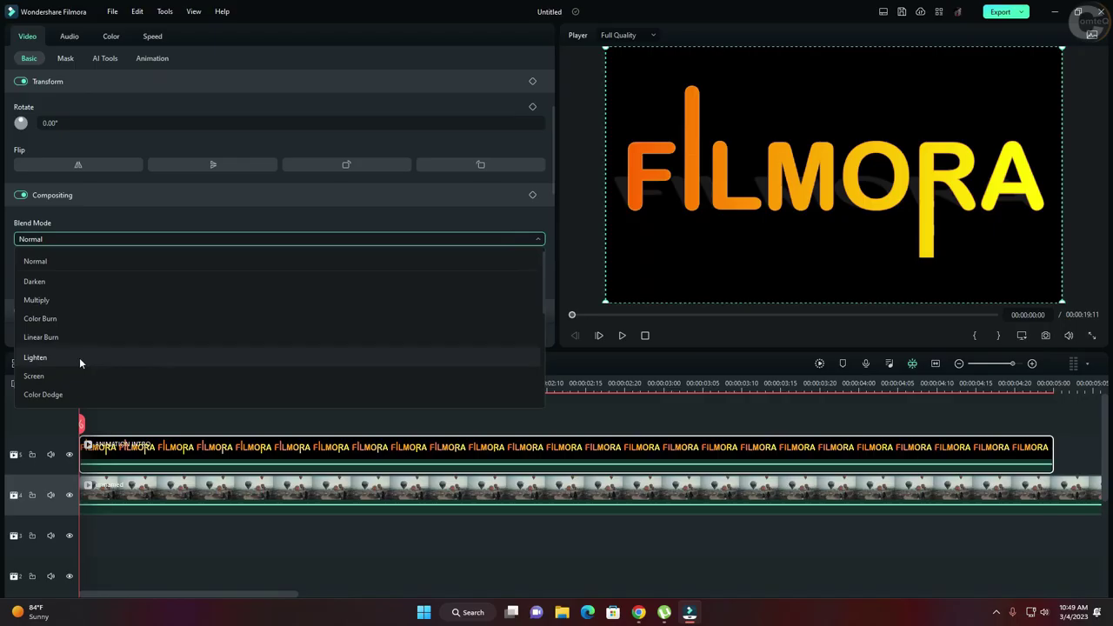
left_click(79, 357)
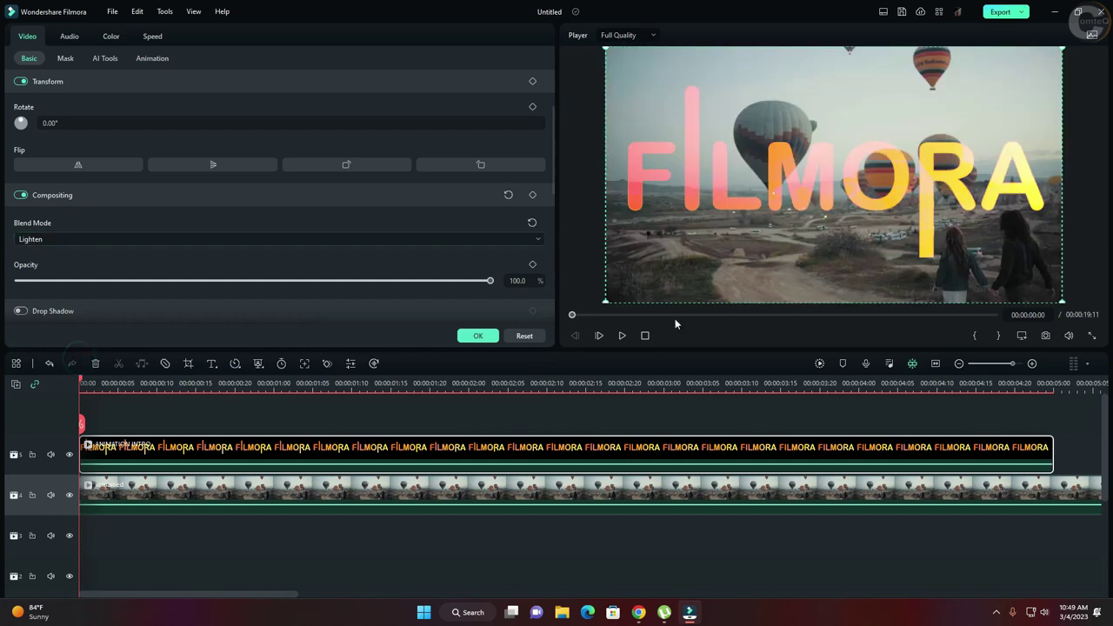
left_click(478, 336)
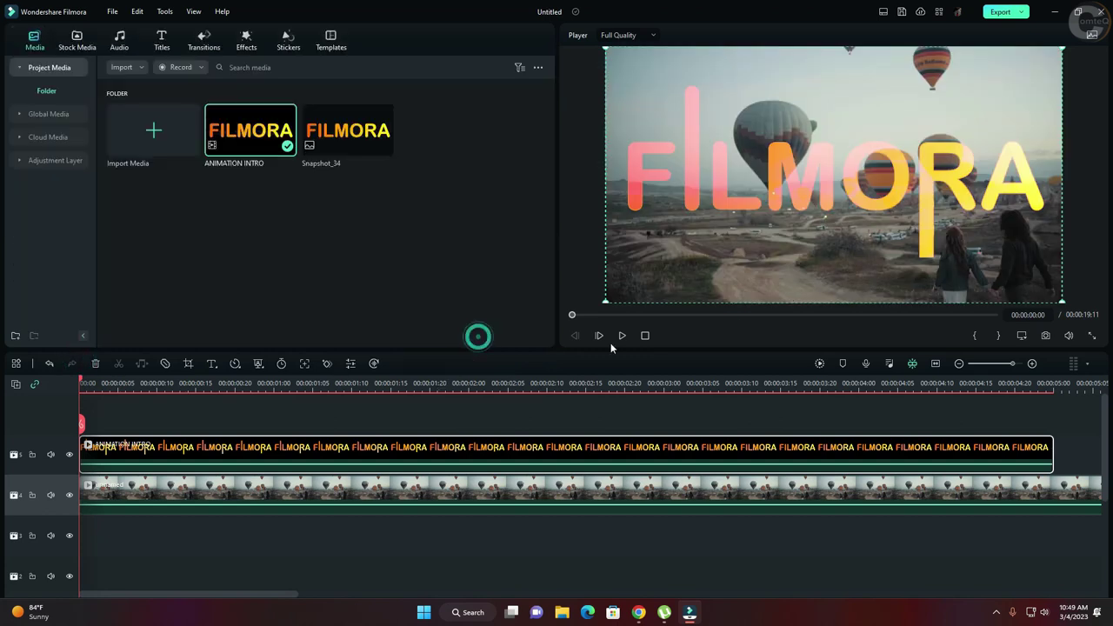
left_click(623, 336)
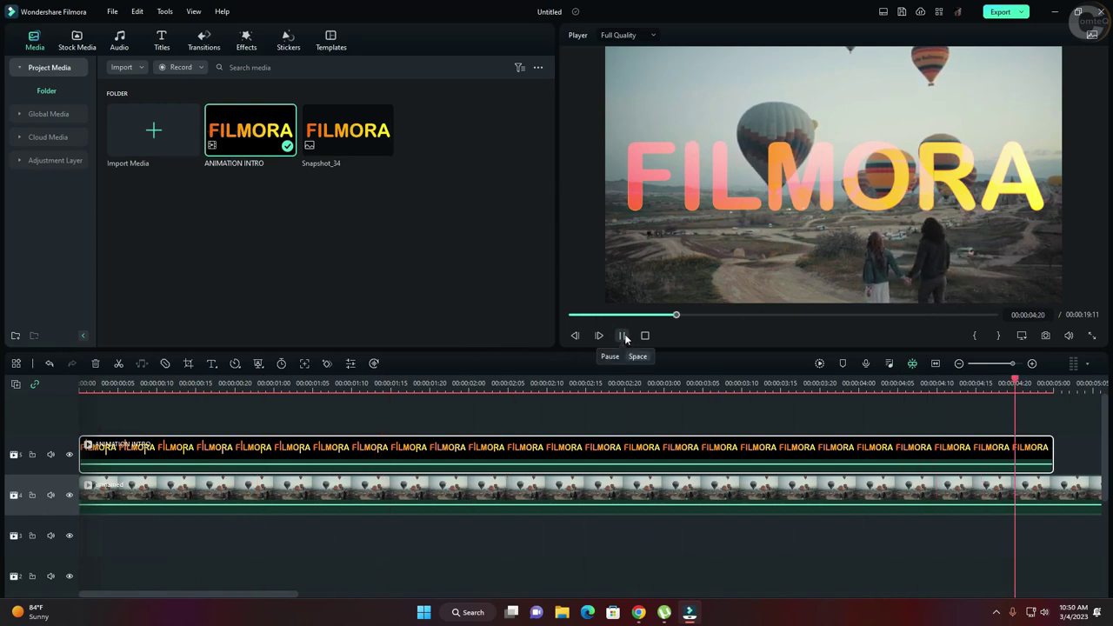
left_click(622, 335)
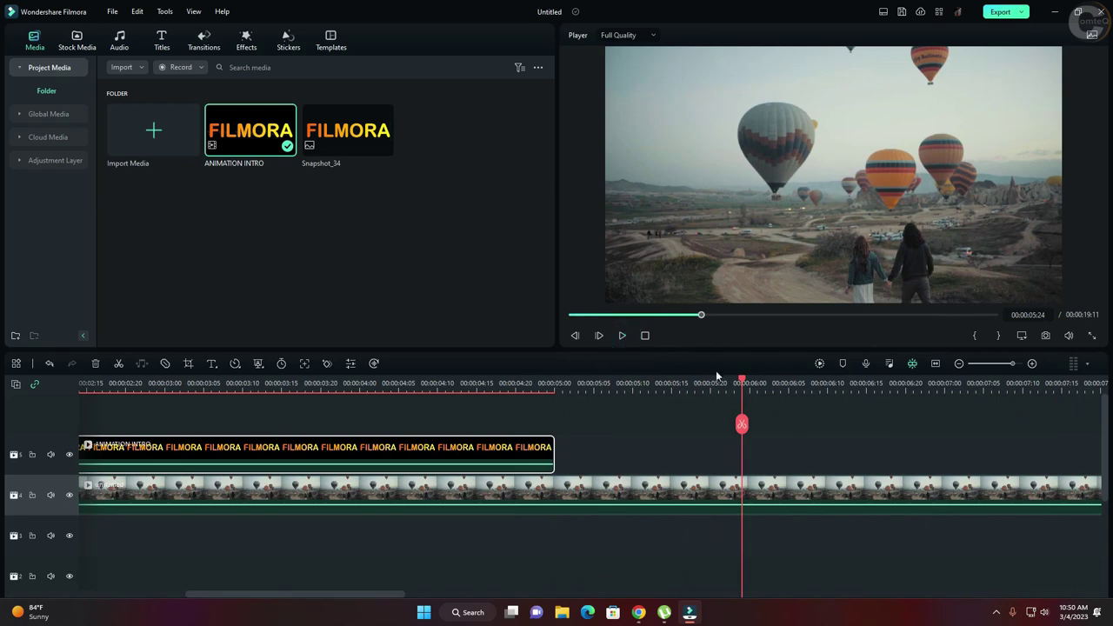
Split the balloon clip at 00:00:05:00, where the ANIMATION INTRO clip ends, and delete the part after the cut.
mouse_move(562, 388)
left_mouse_down()
mouse_move(539, 391)
mouse_move(557, 402)
left_mouse_up()
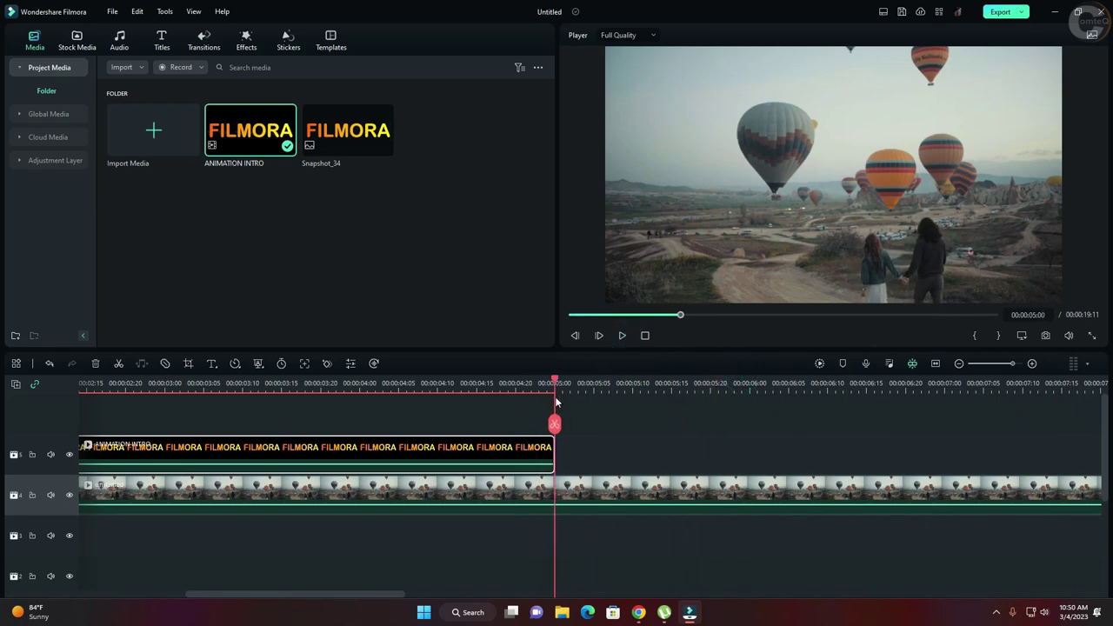
left_click(556, 424)
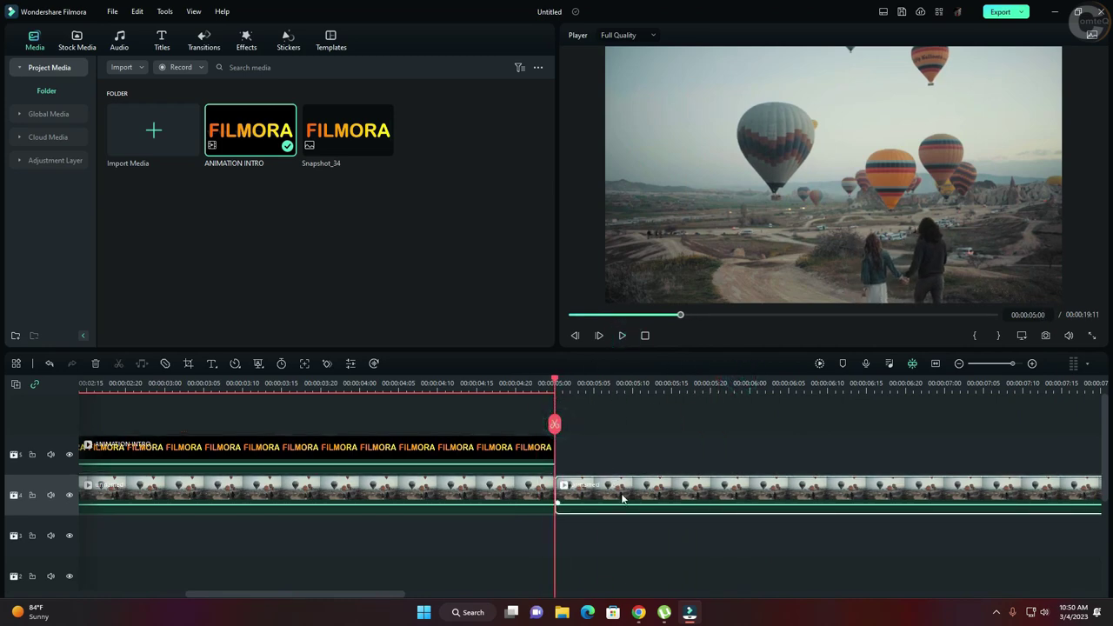
right_click(616, 487)
left_click(682, 114)
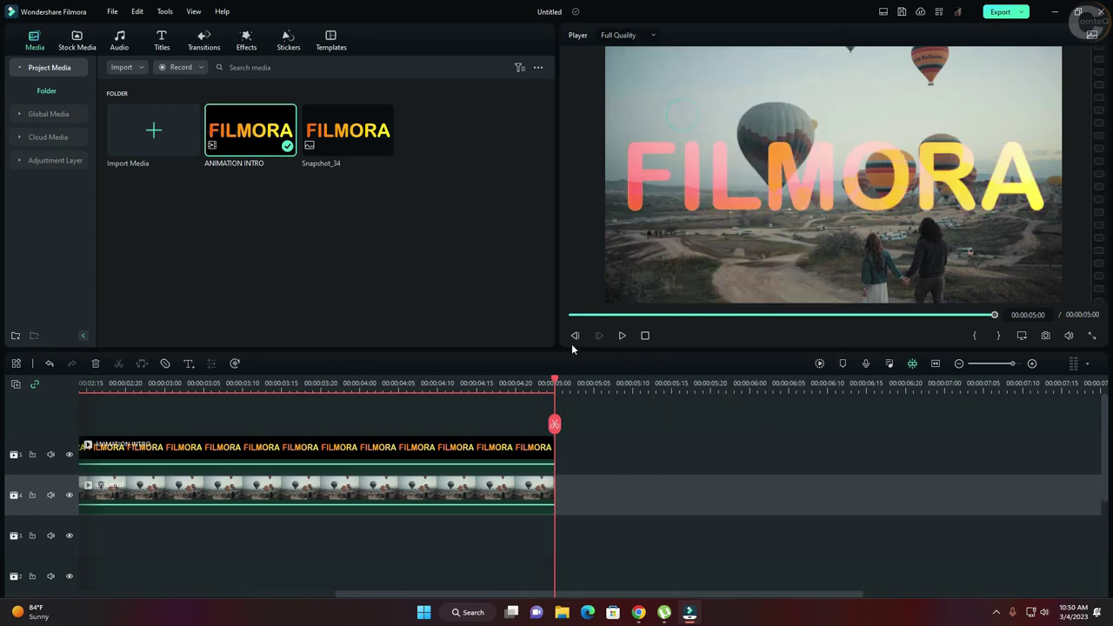
Add the Dissolve transition to the end of the ANIMATION INTRO clip on the upper track.
key("Left")
key("Left")
key("Left")
key("Left")
key("Left")
key("Left")
key("Left")
key("Left")
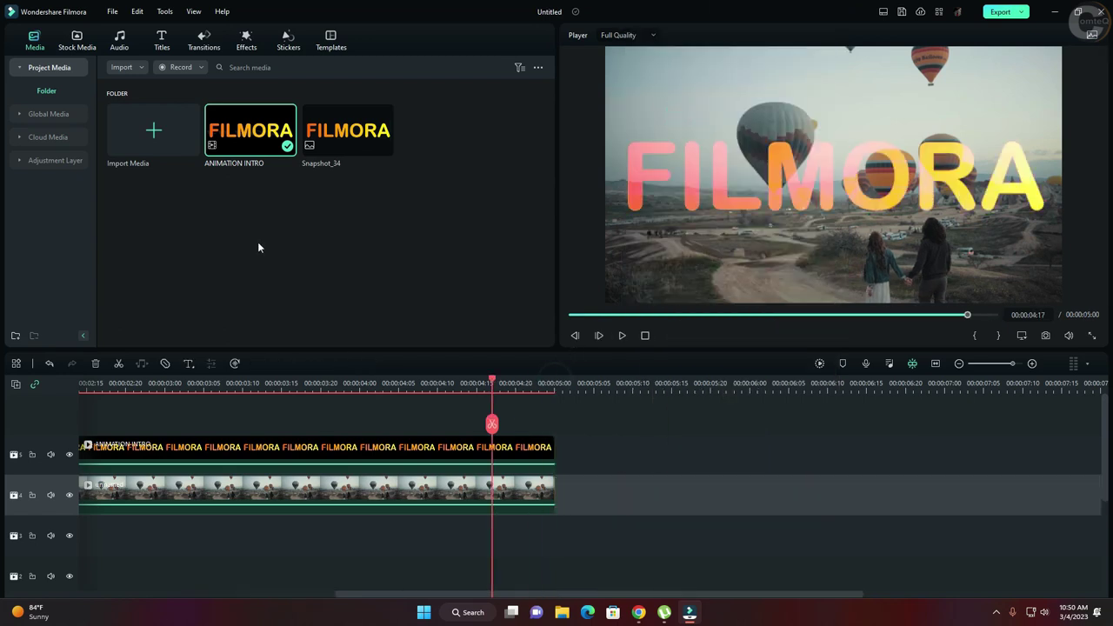
left_click(209, 45)
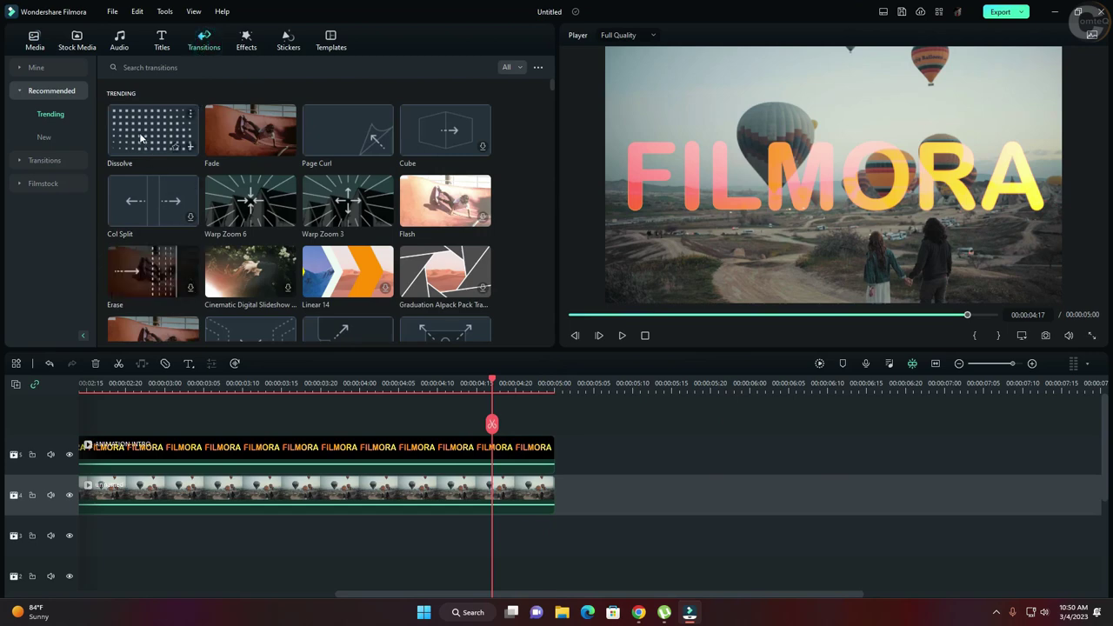
mouse_move(141, 137)
left_mouse_down()
mouse_move(386, 405)
mouse_move(492, 447)
mouse_move(433, 442)
left_mouse_up()
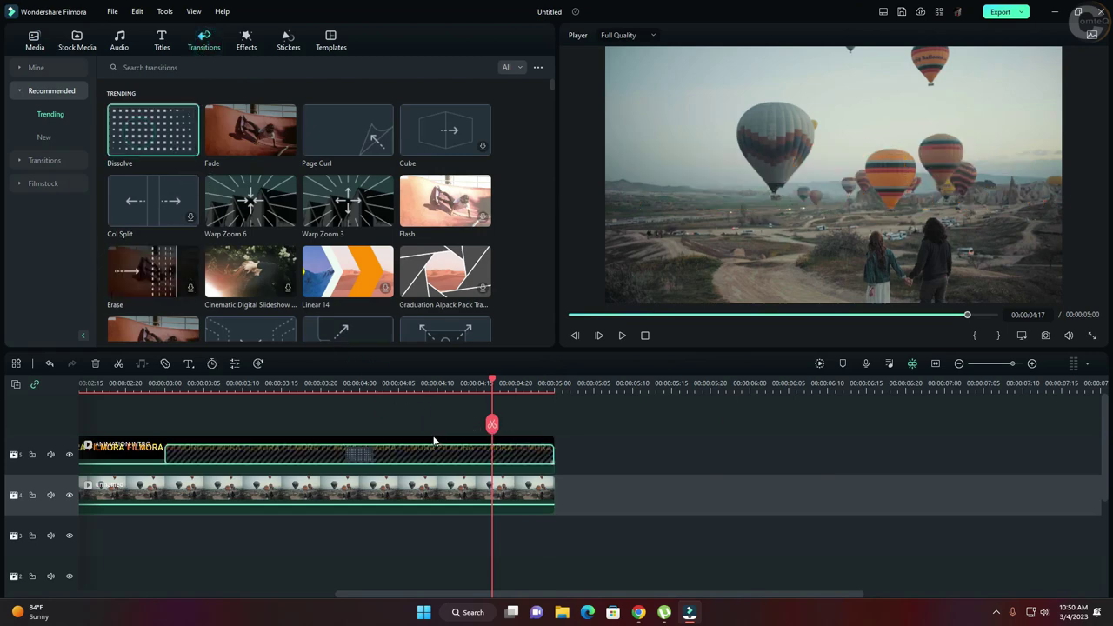
Play the whole sequence from 00:00:00:00 to preview the title with its Dissolve transition over the balloon footage.
left_click(572, 316)
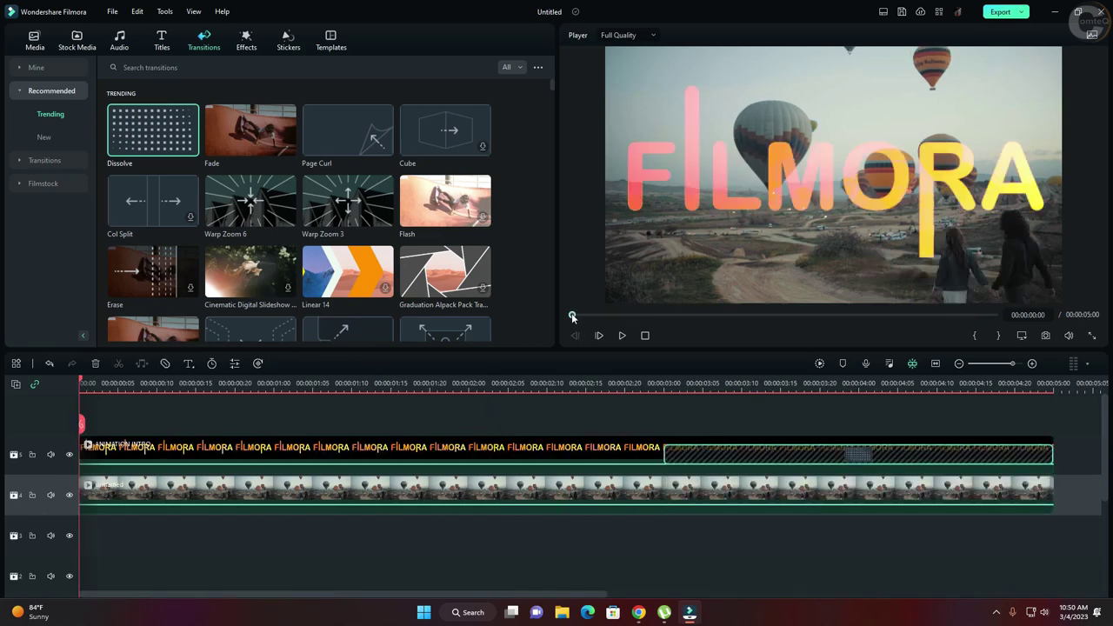
left_click(623, 336)
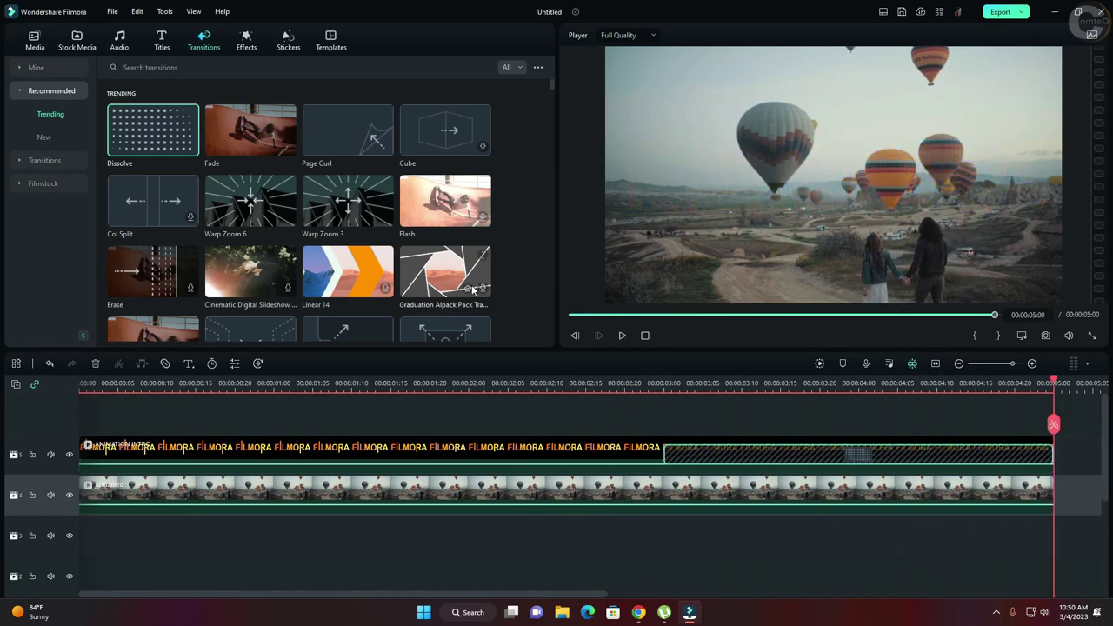
mouse_move(454, 280)
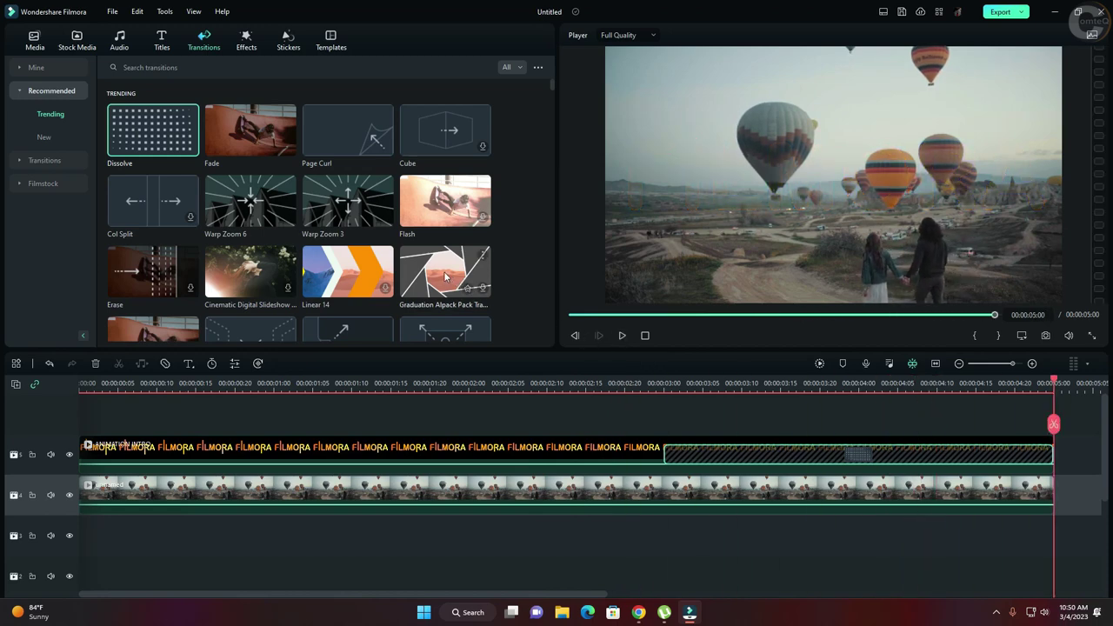